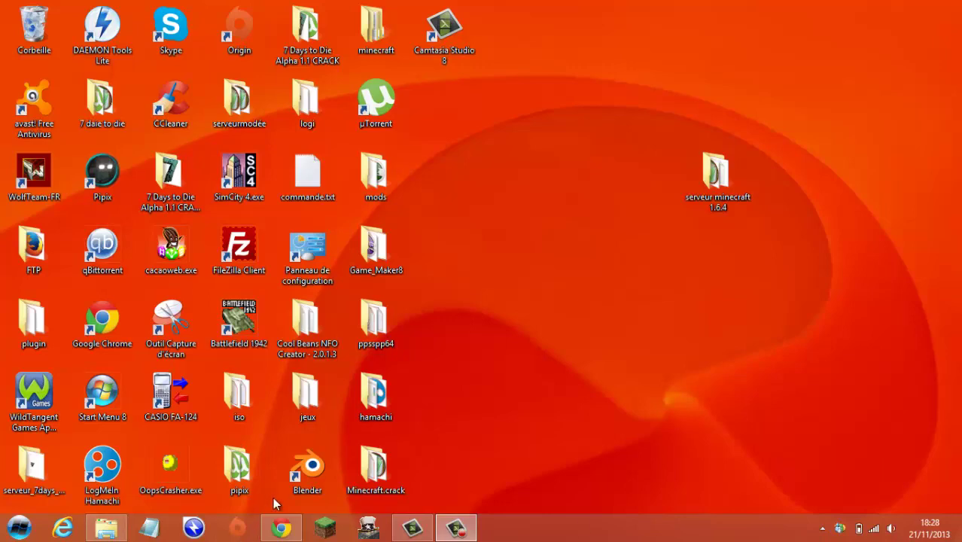
mouse_move(279, 537)
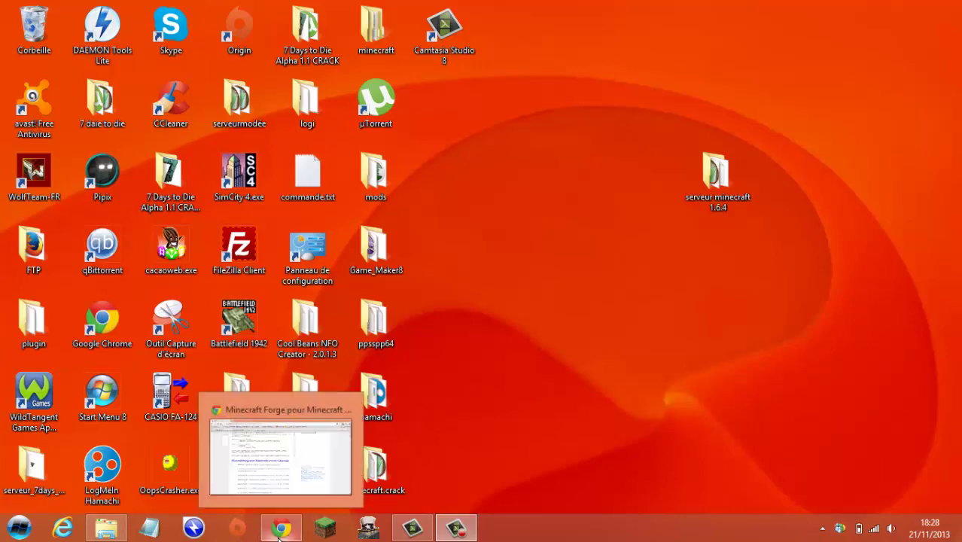
left_click(234, 459)
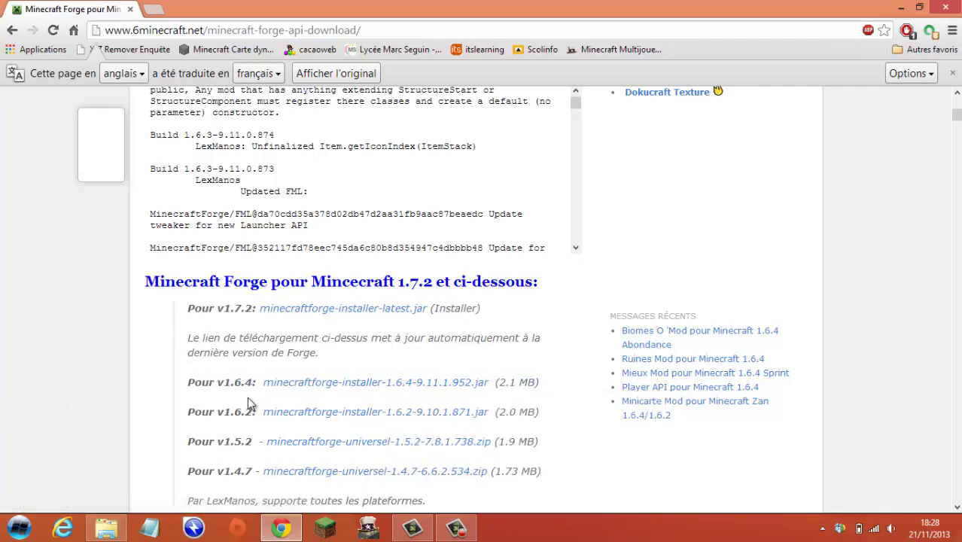
left_click(314, 388)
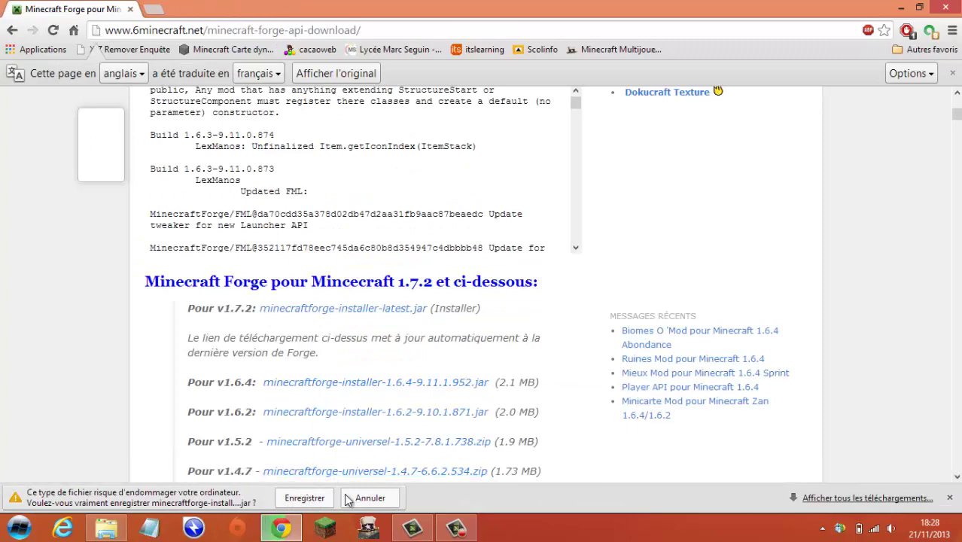
left_click(359, 499)
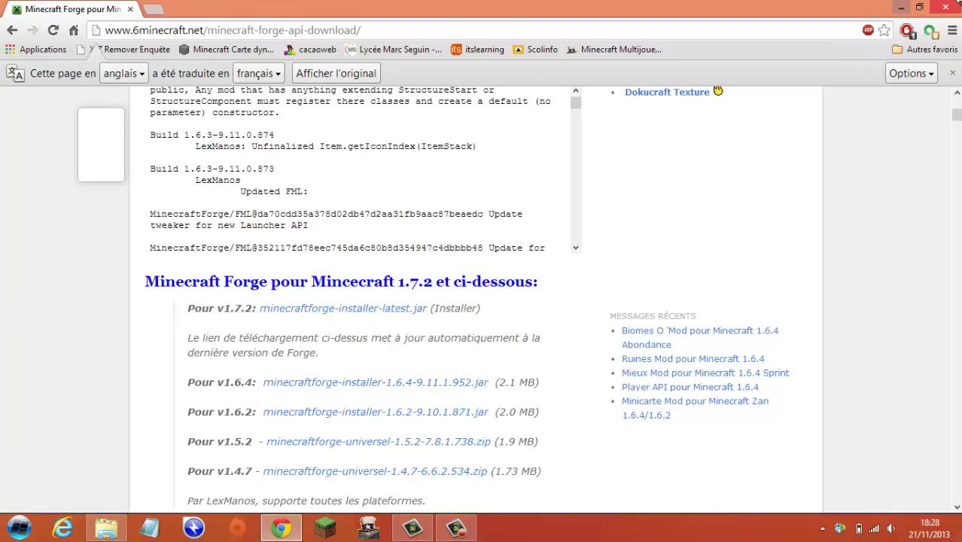
left_click(896, 7)
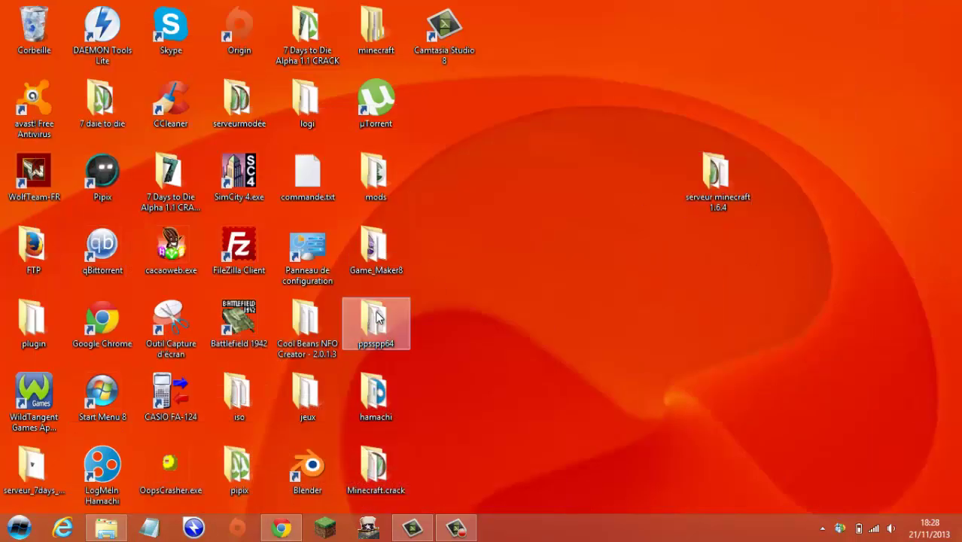
Run the Minecraft Forge 1.6.4 installer from the desktop mods folder and install the client into the .minecraft folder
double_click(379, 184)
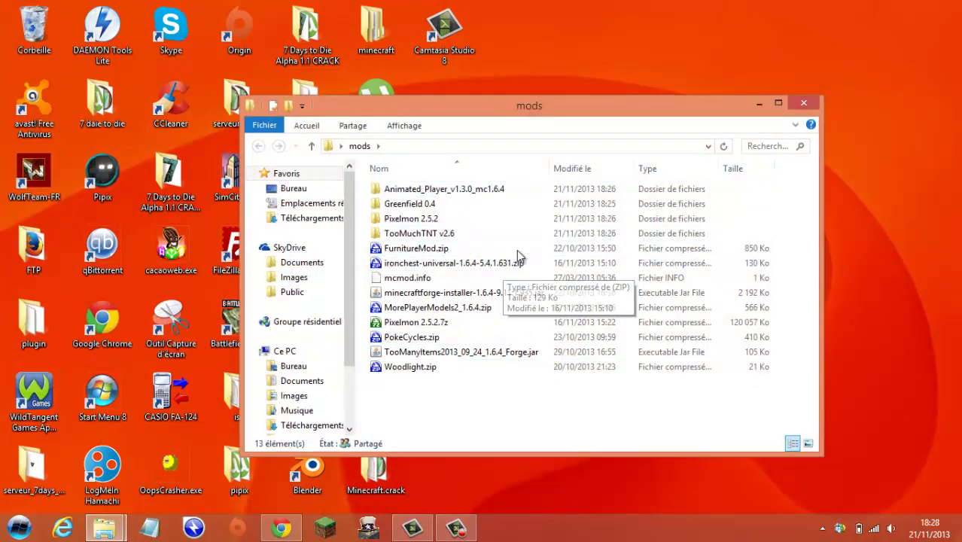
left_click(433, 294)
left_click(758, 103)
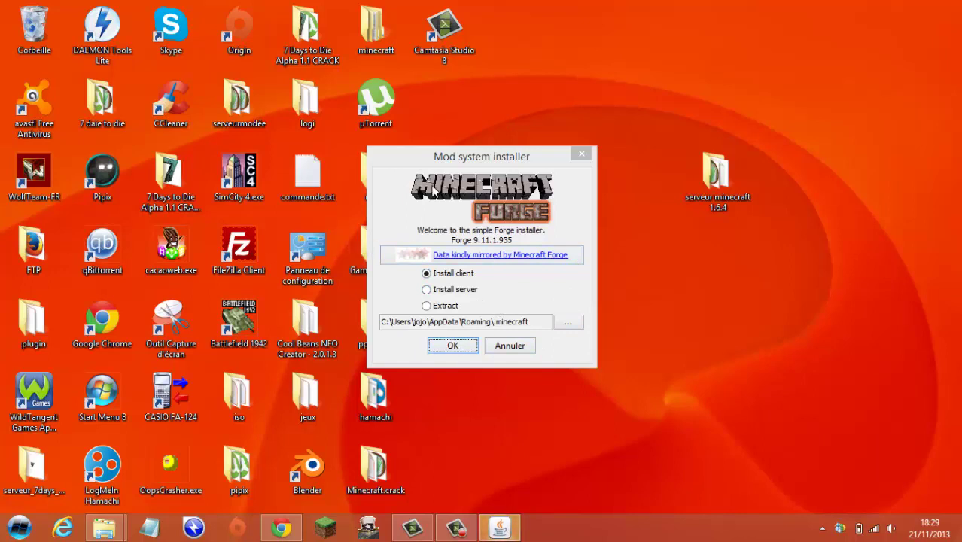
left_click_drag(448, 152, 643, 118)
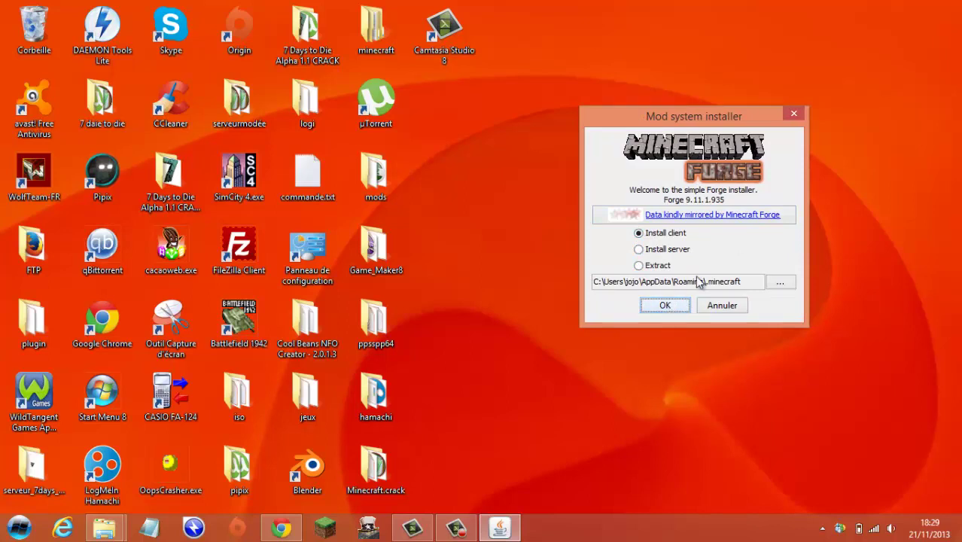
mouse_move(745, 282)
left_mouse_down()
mouse_move(677, 291)
mouse_move(756, 274)
mouse_move(753, 286)
left_mouse_up()
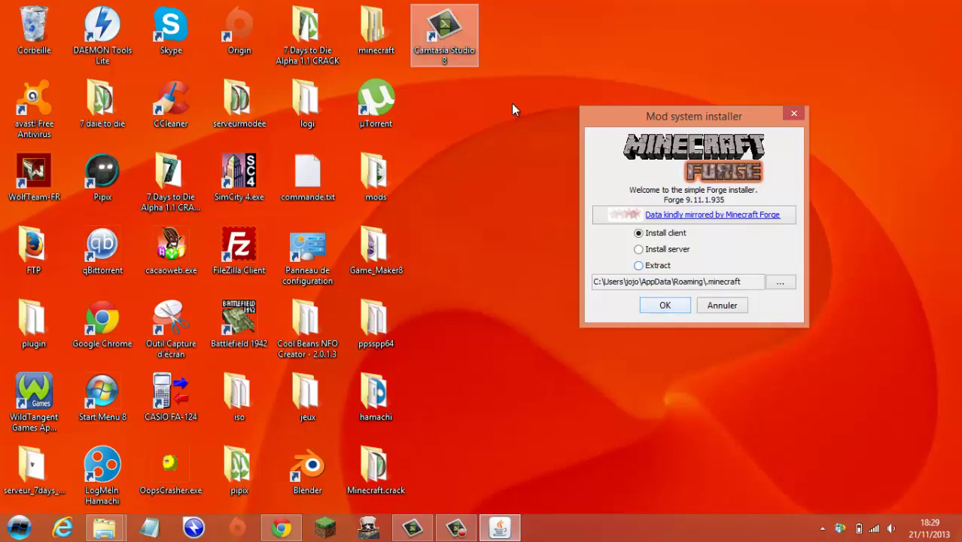
left_click(663, 308)
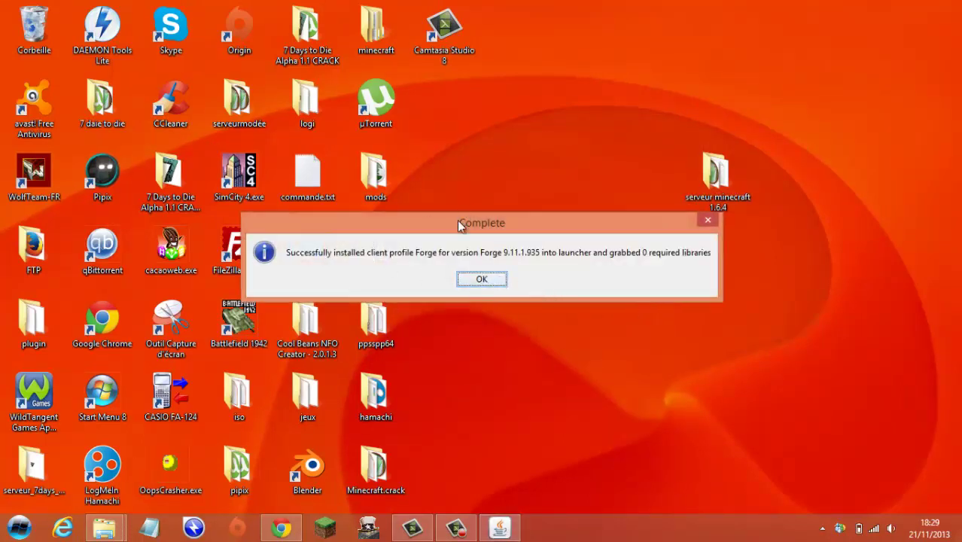
left_click(501, 286)
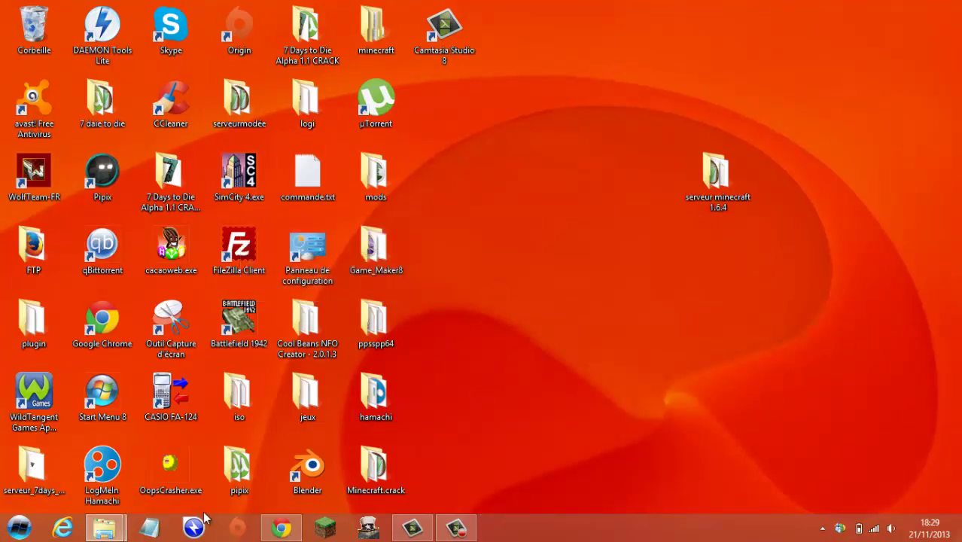
Open the %appdata% location and go to the mods folder inside .minecraft
key("super+r")
key("Return")
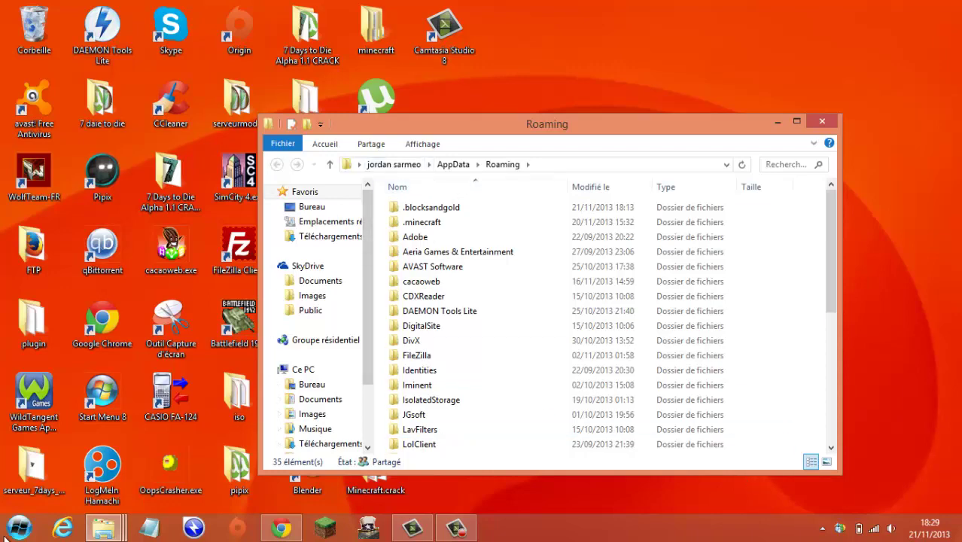
key("super+r")
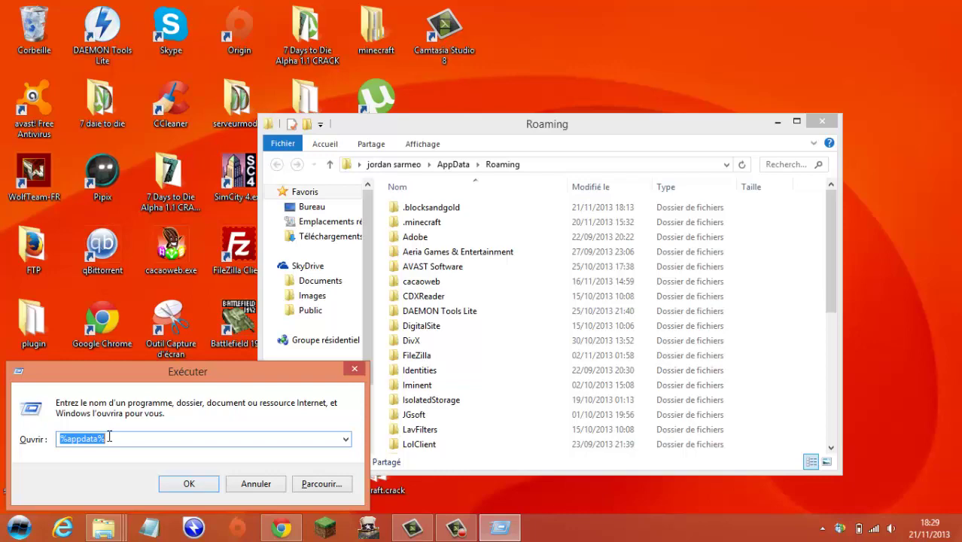
left_click(353, 369)
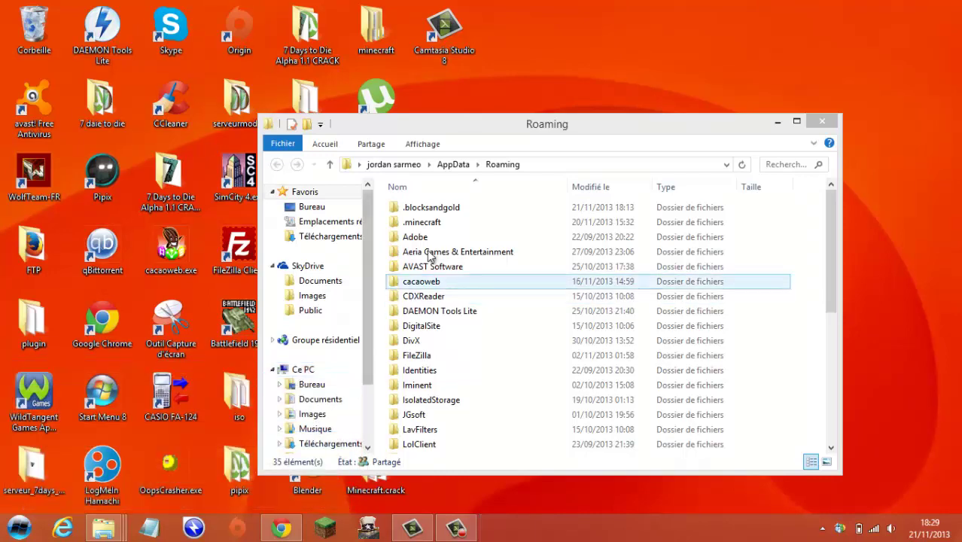
double_click(438, 222)
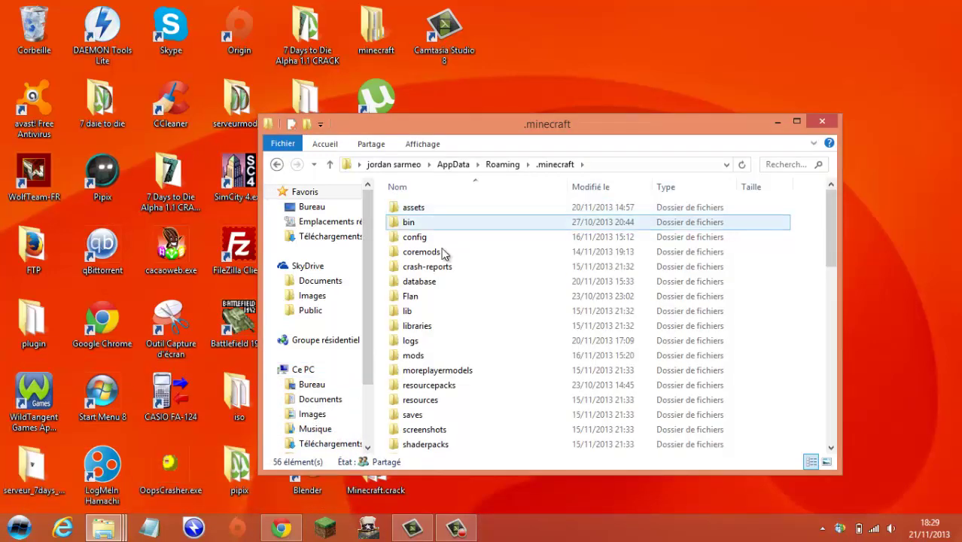
double_click(434, 357)
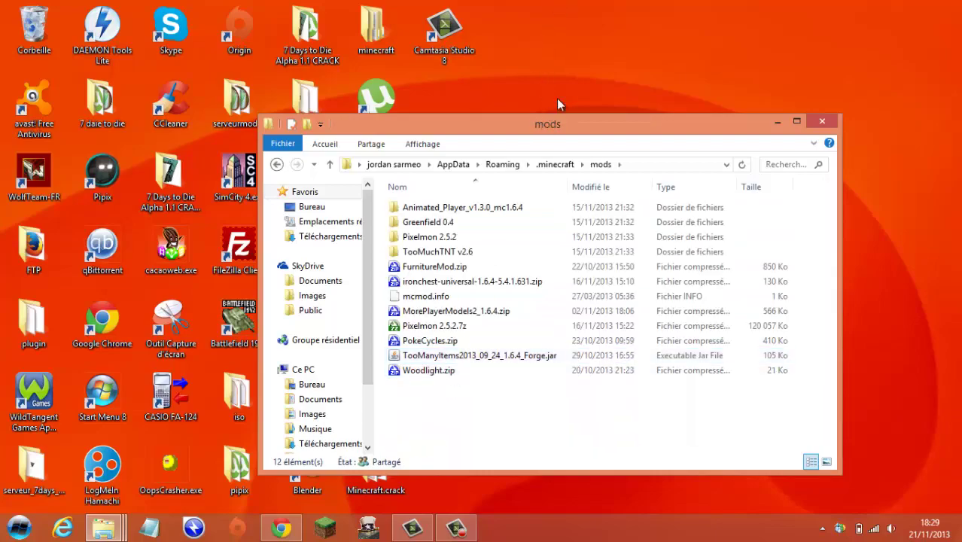
left_click_drag(557, 99, 498, 112)
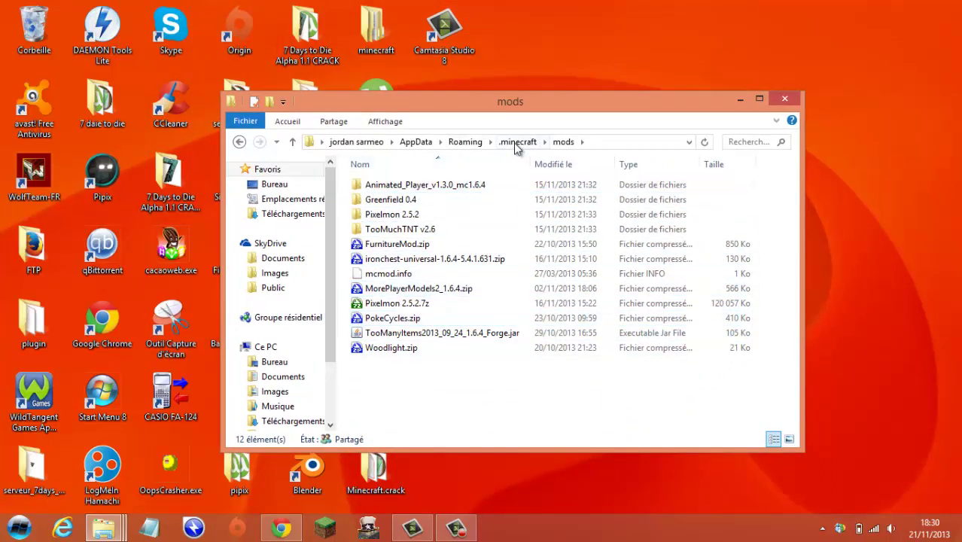
Delete Woodlight.zip and Pixelmon 2.5.2.7z from the .minecraft mods folder
left_click_drag(414, 400, 398, 187)
left_click_drag(398, 249, 398, 369)
left_click(397, 351)
right_click(397, 356)
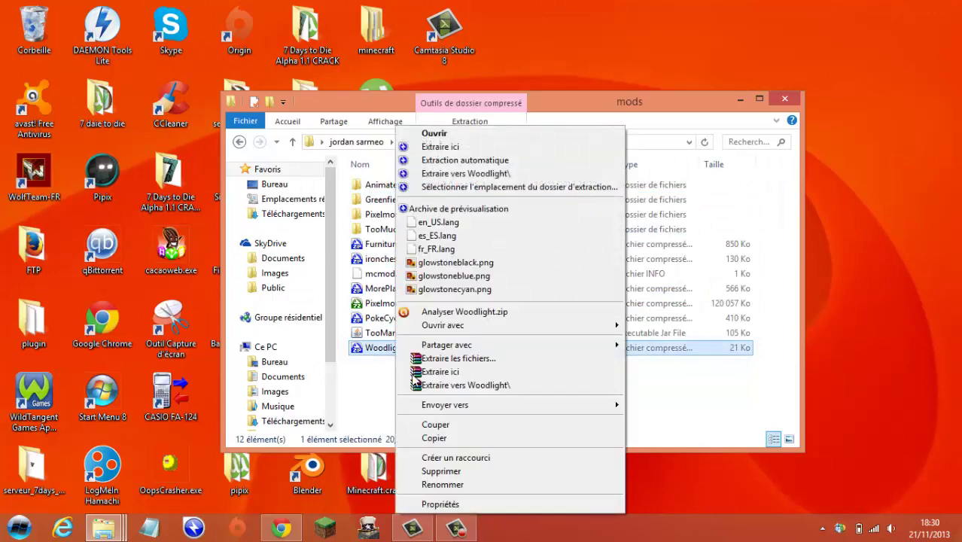
left_click(441, 472)
left_click(394, 321)
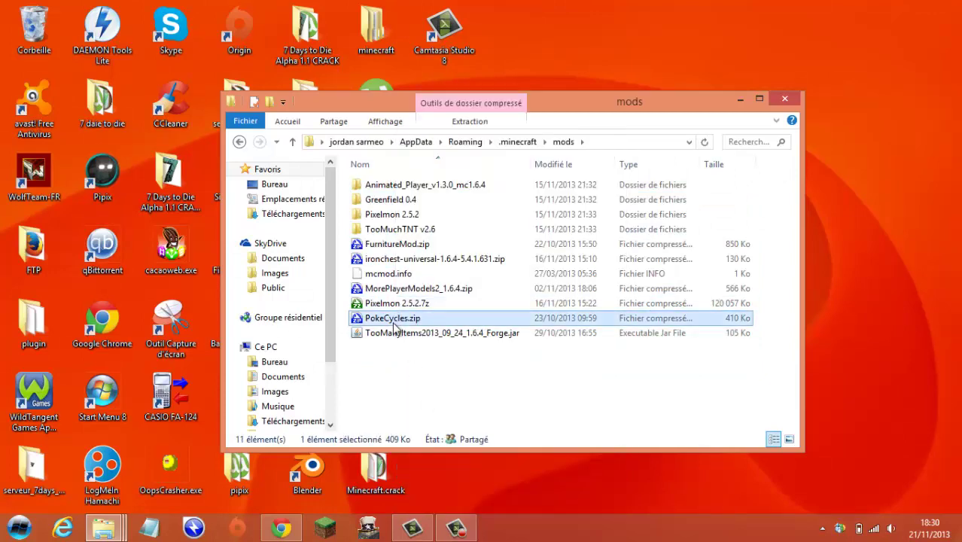
left_click(393, 303)
right_click(393, 304)
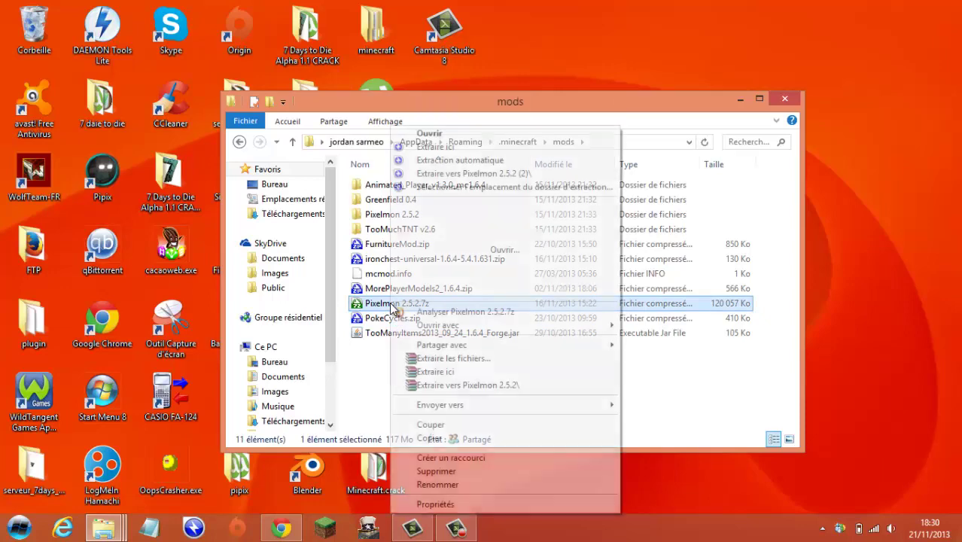
left_click(450, 471)
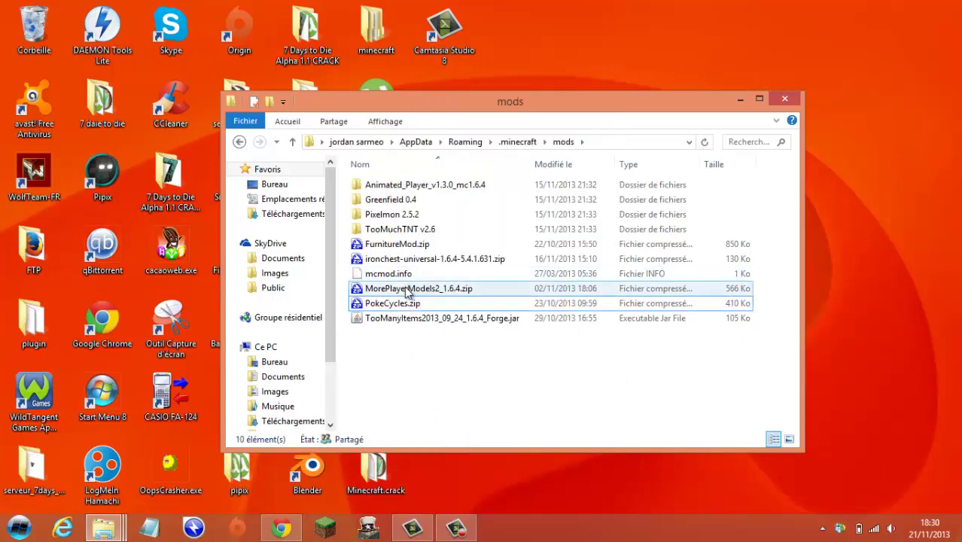
Delete MorePlayerModels2_1.6.4.zip and mcmod.info from the mods folder
right_click(405, 290)
left_click(451, 474)
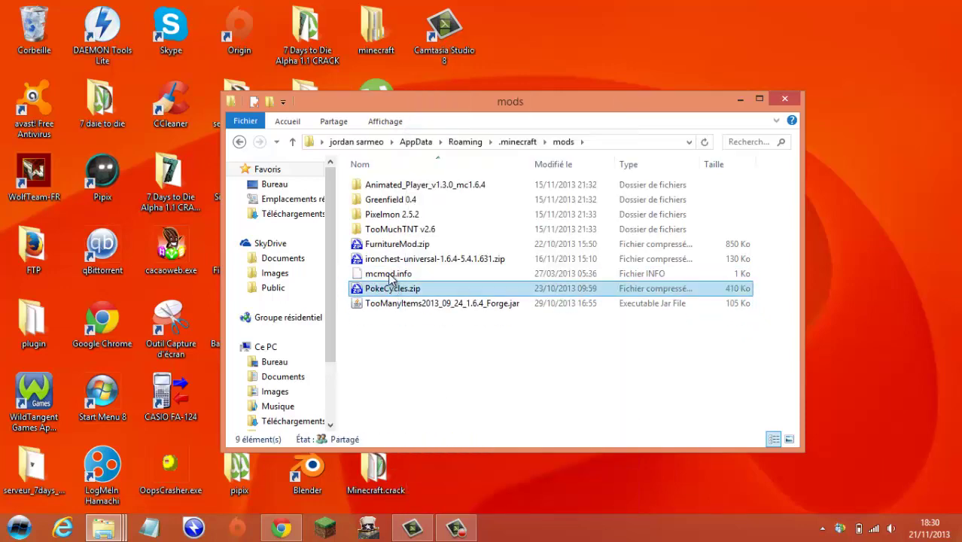
right_click(389, 274)
left_click(432, 468)
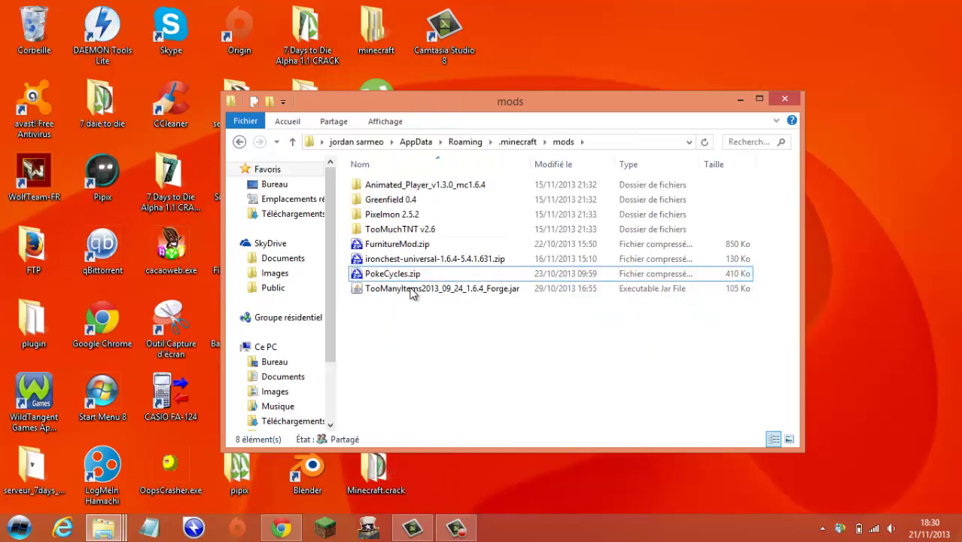
Delete ironchest-universal-1.6.4-5.4.1.631.zip and FurnitureMod.zip from the mods folder
left_click(391, 259)
right_click(411, 259)
left_click(456, 471)
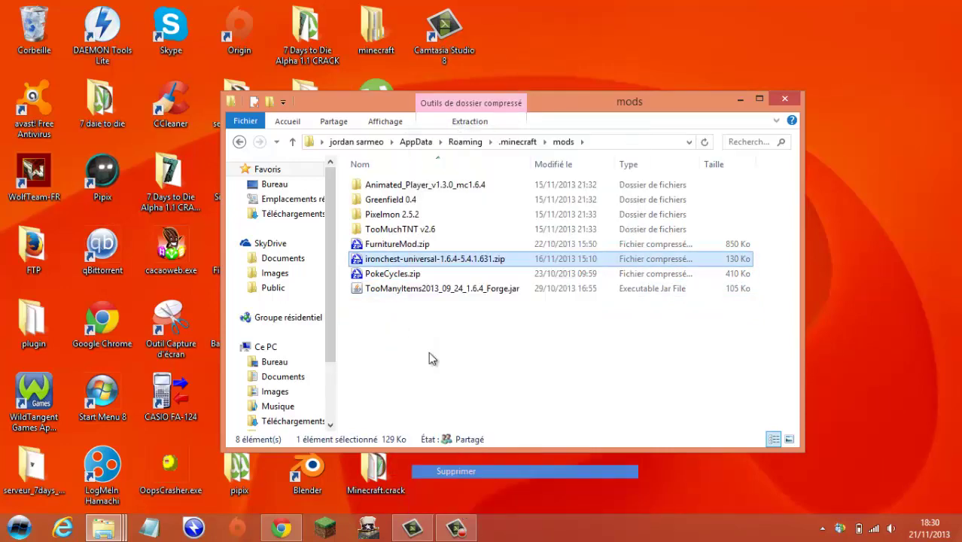
right_click(382, 252)
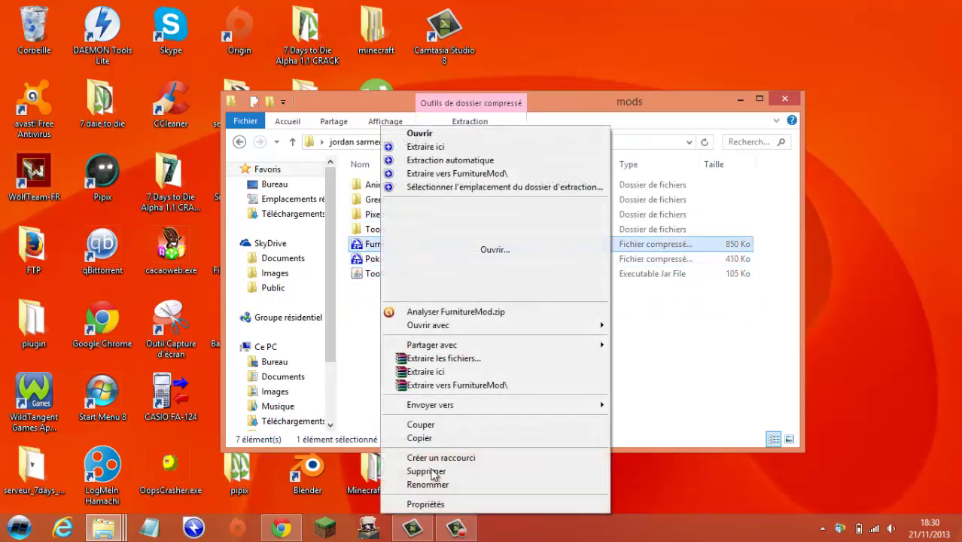
left_click(431, 467)
Delete the TooMuchTNT v2.6, Animated_Player_v1.3.0_mc1.6.4, Greenfield 0.4 and Pixelmon 2.5.2 folders from the mods folder
left_click(407, 230)
right_click(407, 232)
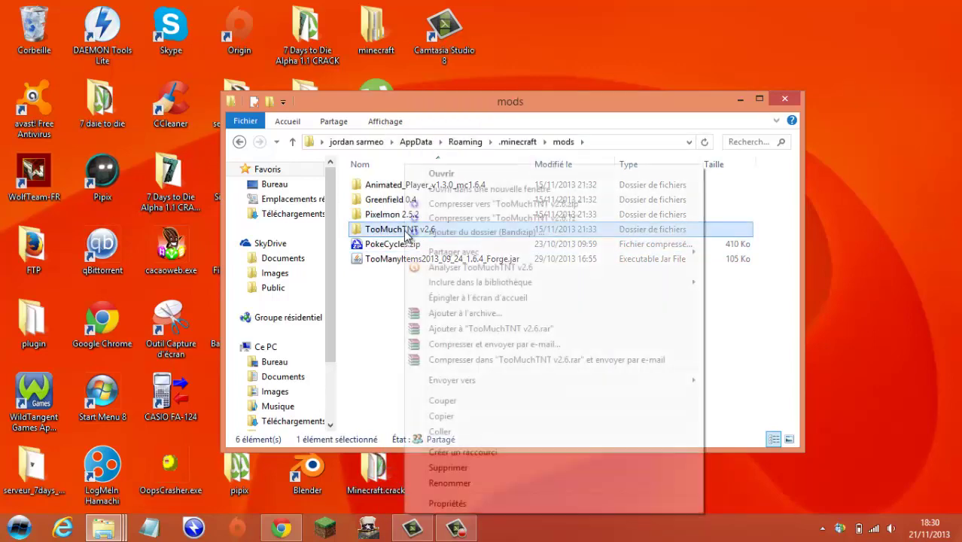
left_click(449, 468)
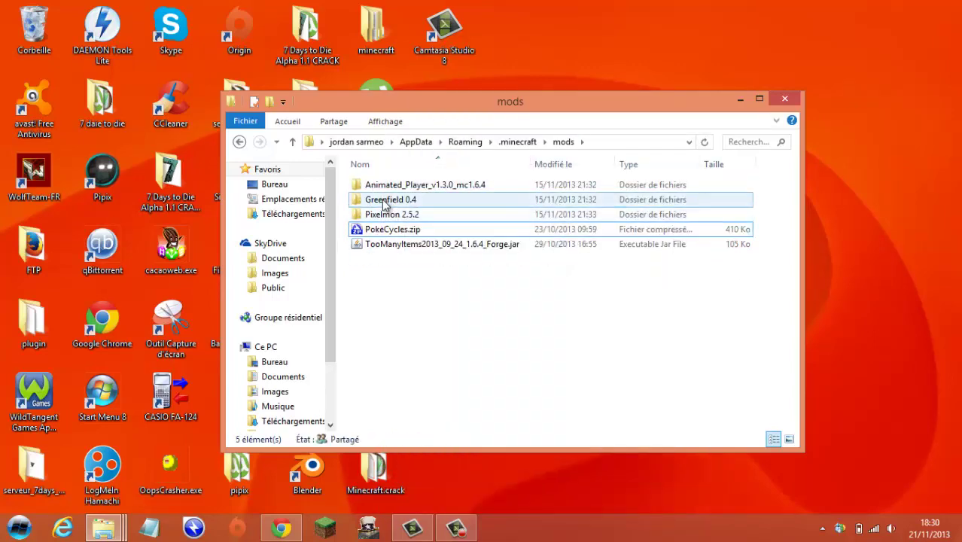
left_click_drag(343, 187, 382, 216)
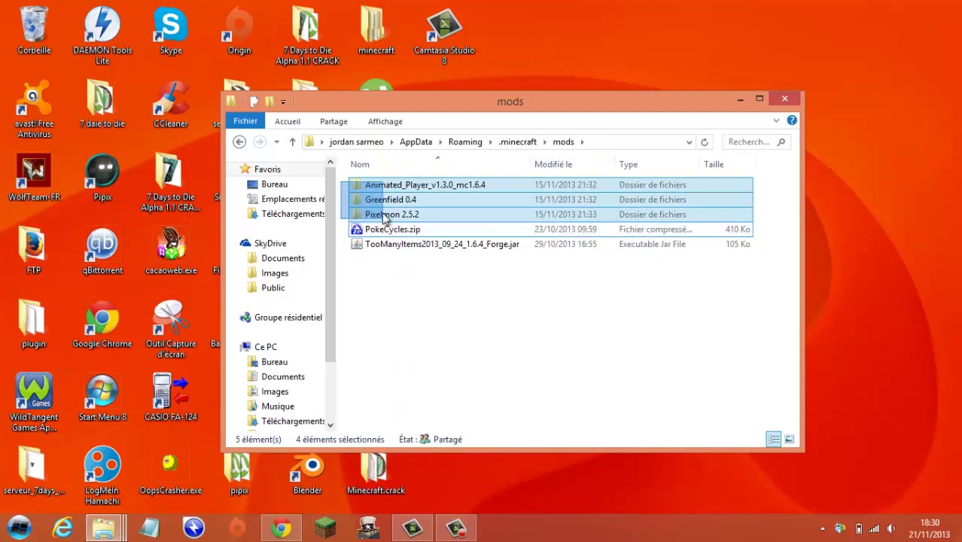
right_click(382, 216)
left_click(428, 468)
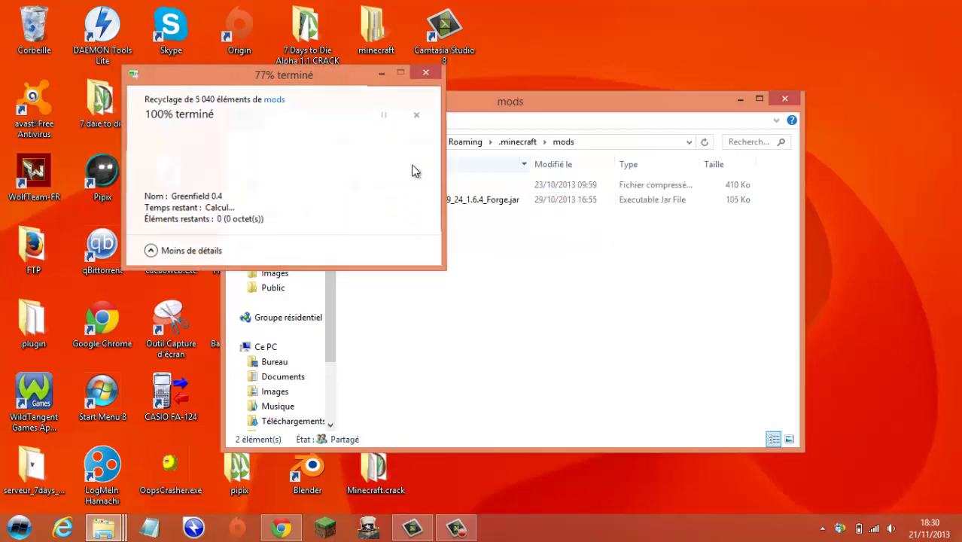
left_click(414, 201)
left_click(455, 350)
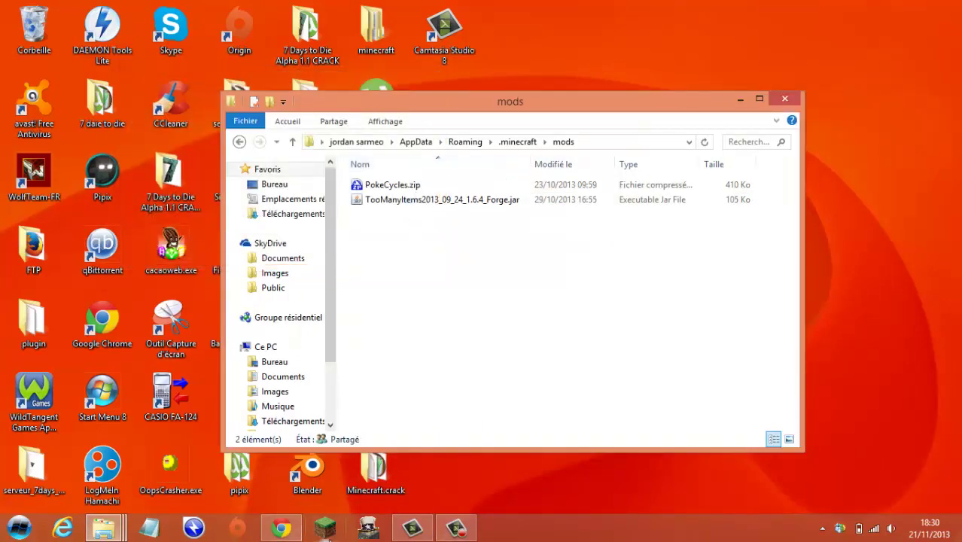
Open the Minecraft Launcher with the existing user account and switch the profile to Forge
left_click(326, 529)
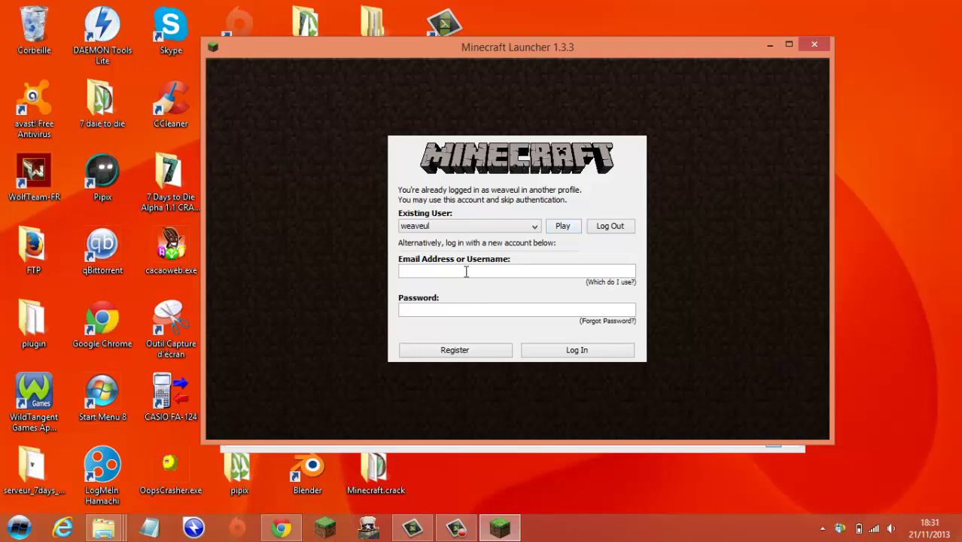
left_click_drag(492, 48, 484, 514)
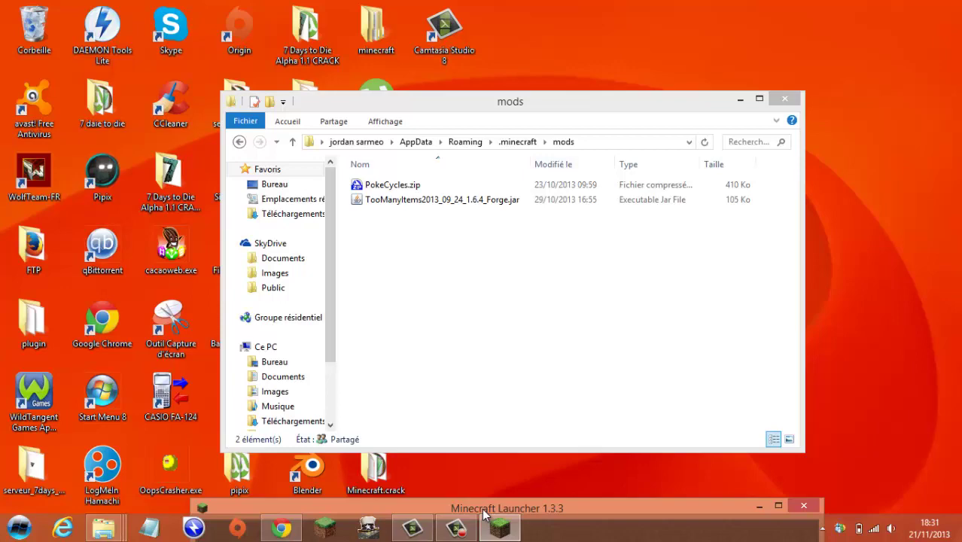
left_click_drag(495, 512, 456, 41)
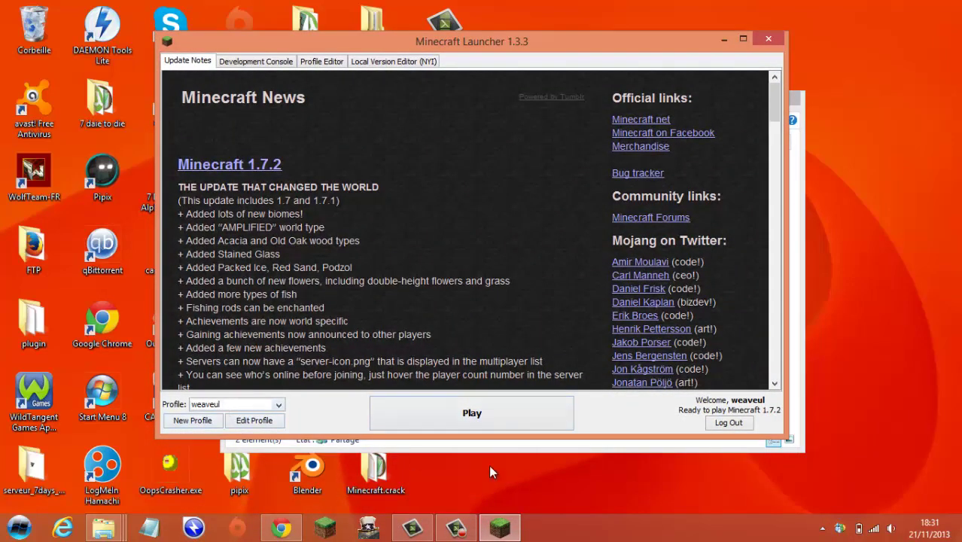
left_click(277, 405)
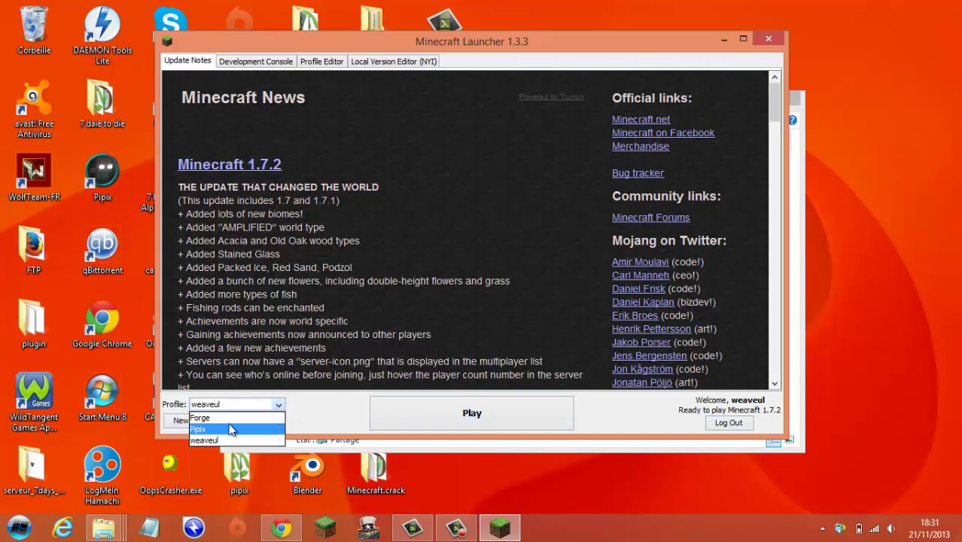
left_click(204, 418)
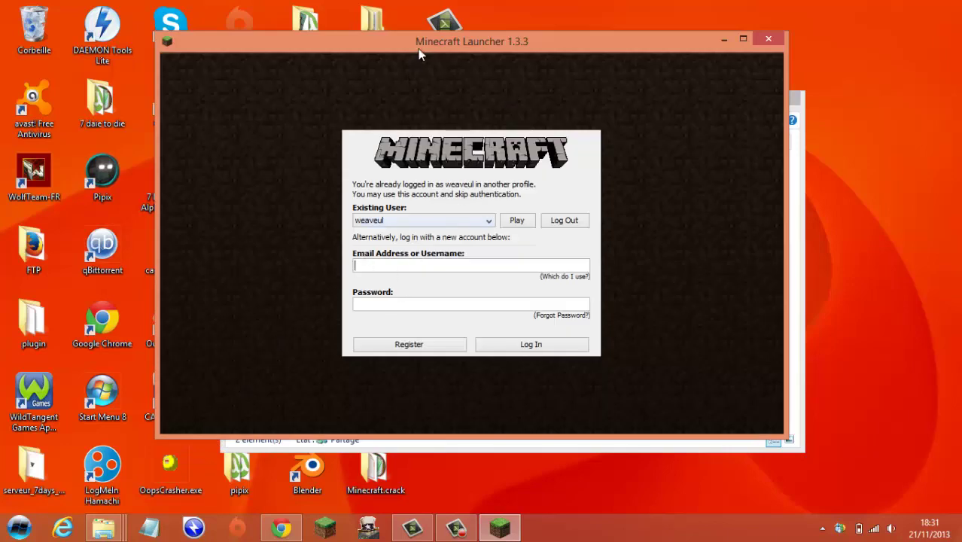
Start the game from the Minecraft Launcher with the Forge profile and minimize the mods folder window
left_click_drag(419, 53, 445, 508)
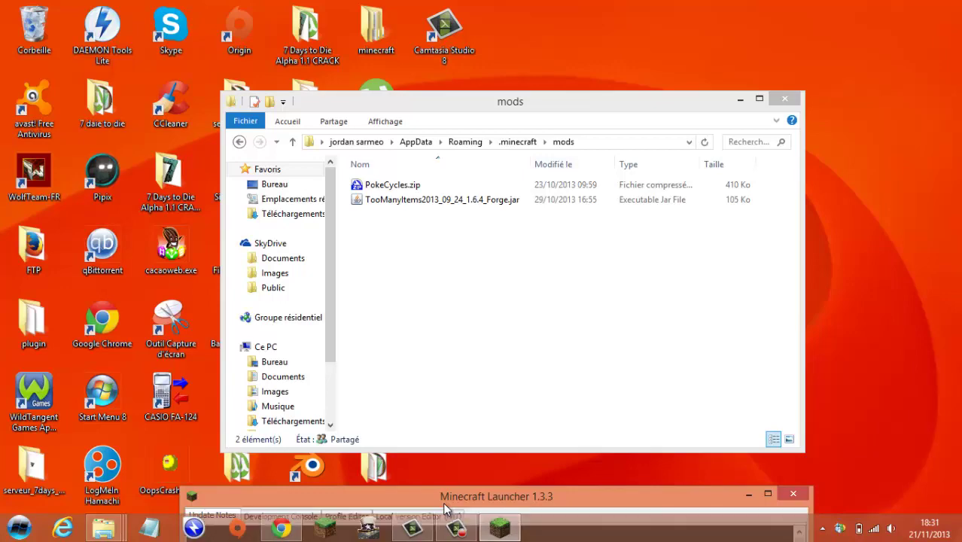
left_click_drag(443, 509, 413, 61)
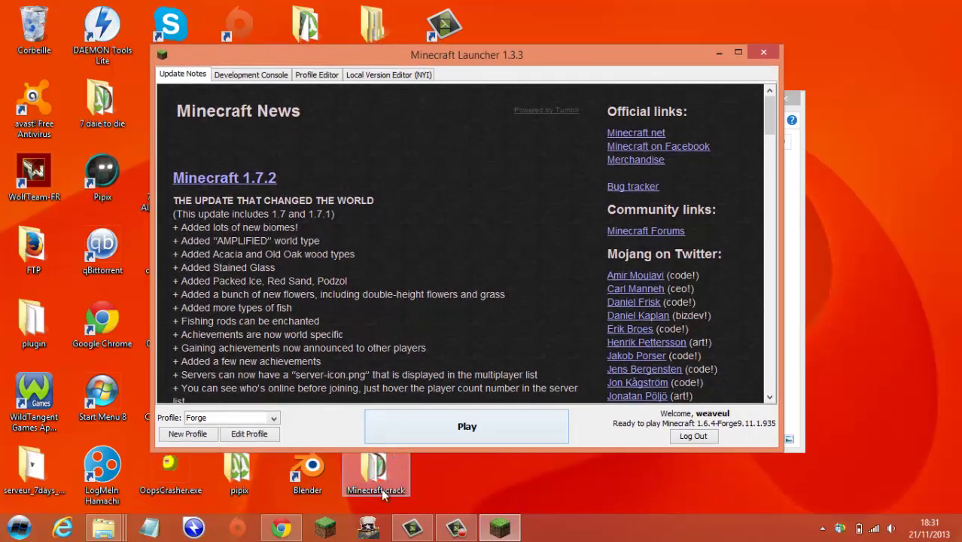
left_click(417, 428)
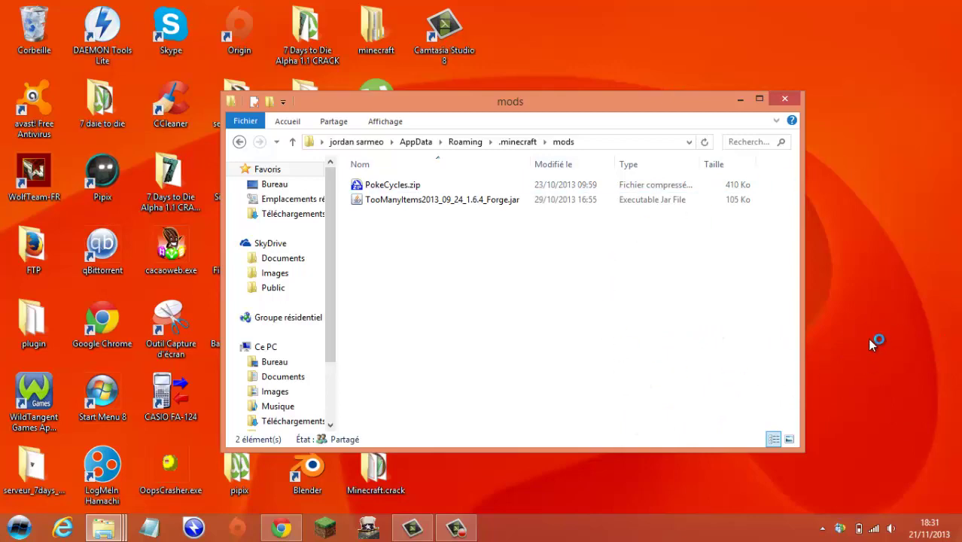
left_click(739, 101)
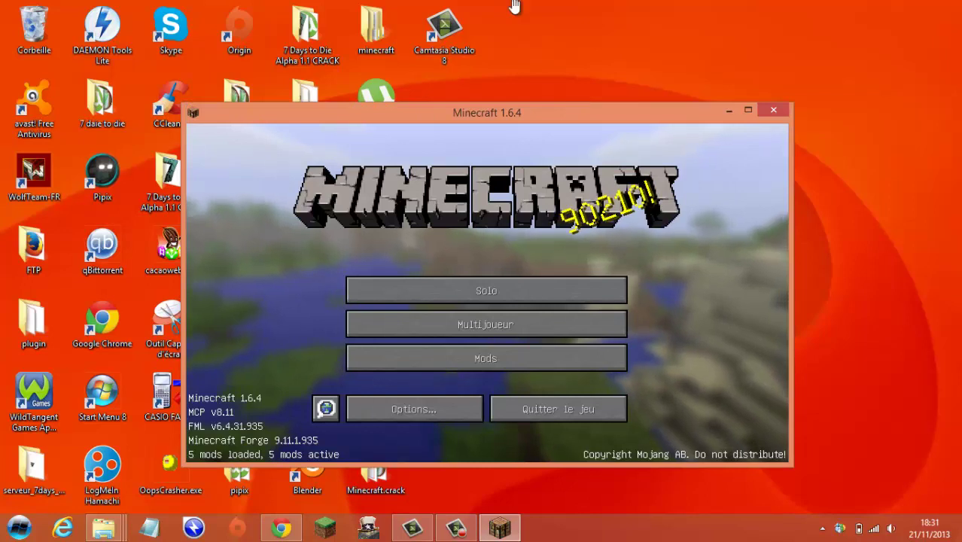
Load a saved single-player world and resume play with the game window maximized
left_click(402, 291)
double_click(384, 193)
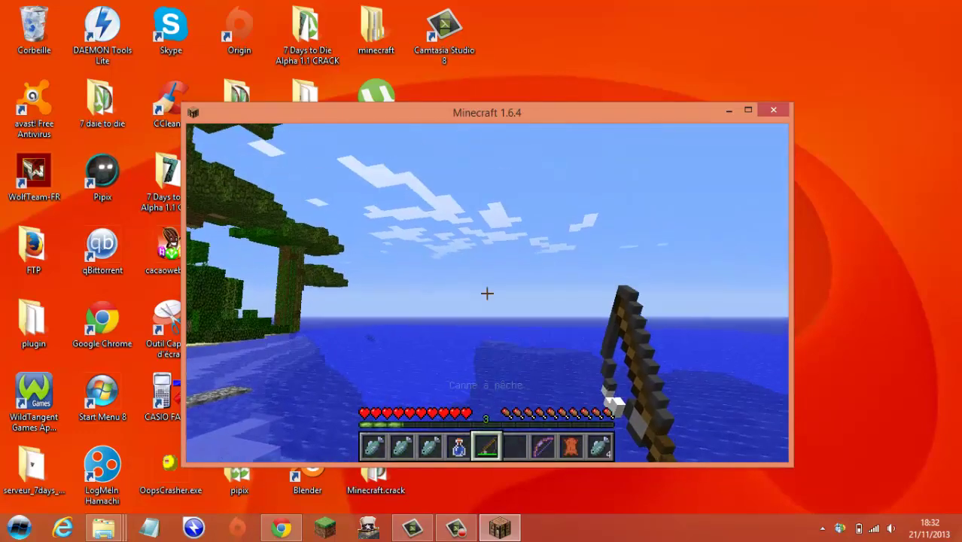
key("Escape")
left_click(749, 111)
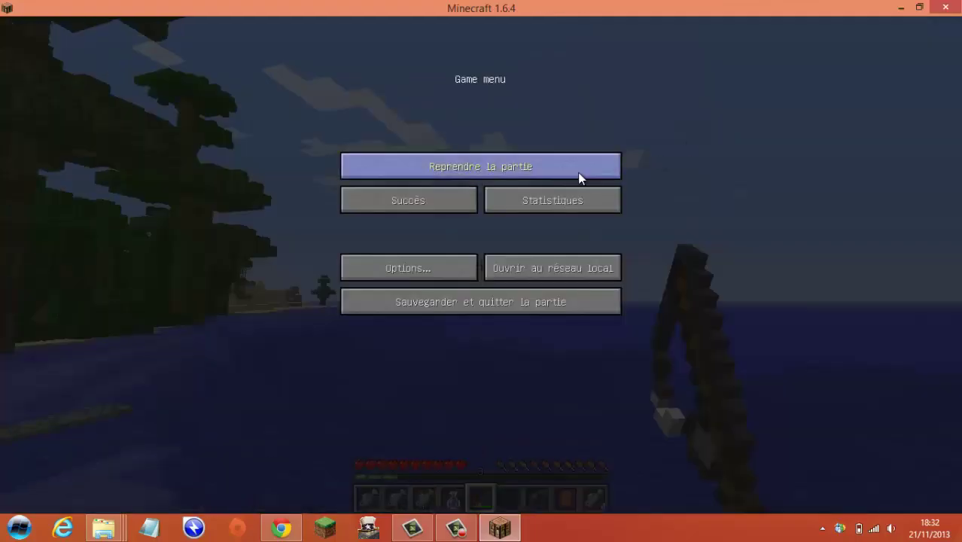
left_click(578, 172)
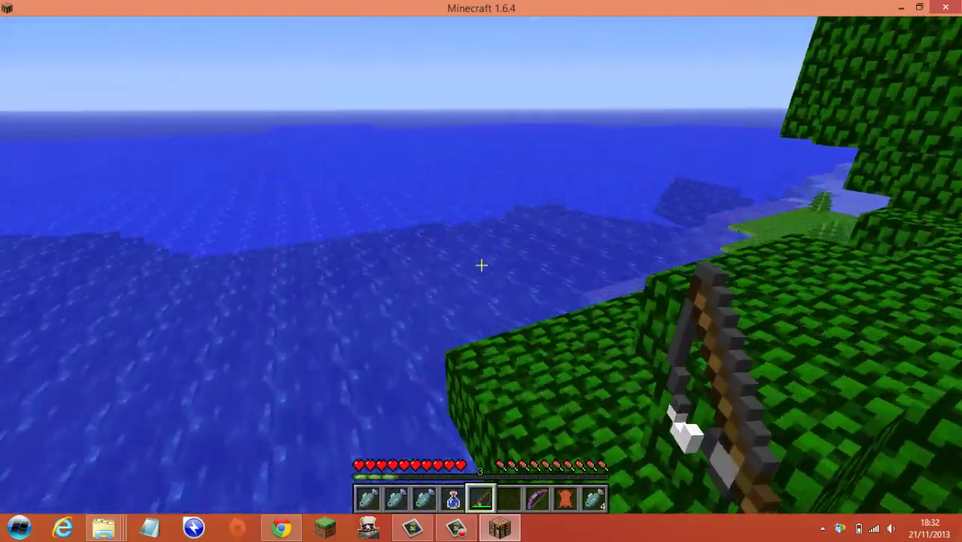
Switch the game to creative mode from the TooManyItems inventory and show the PokeCycles item category
key("e")
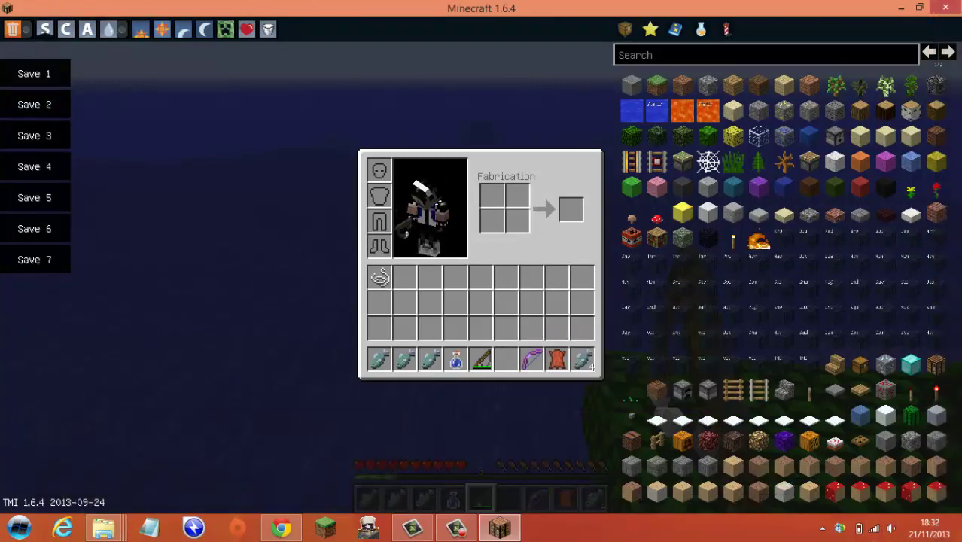
left_click(67, 28)
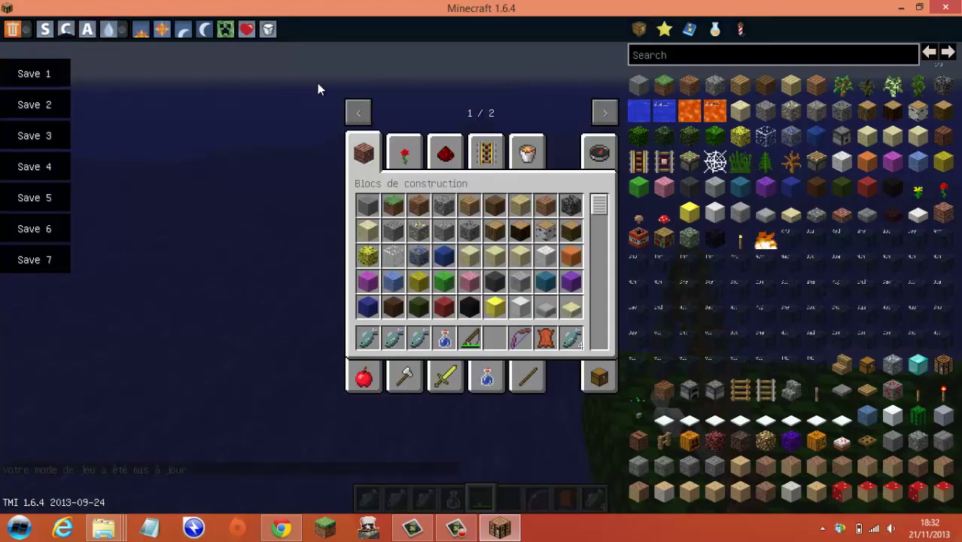
left_click(606, 114)
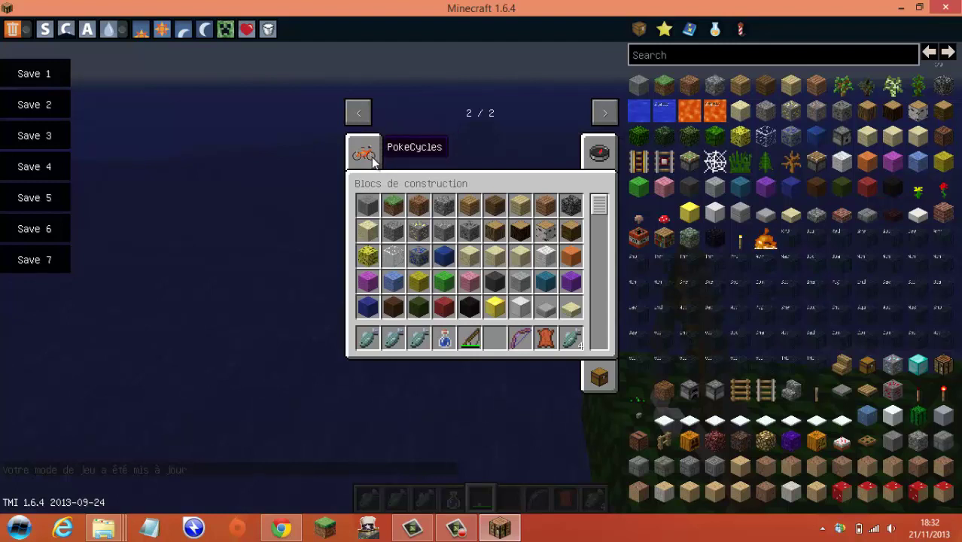
left_click(366, 155)
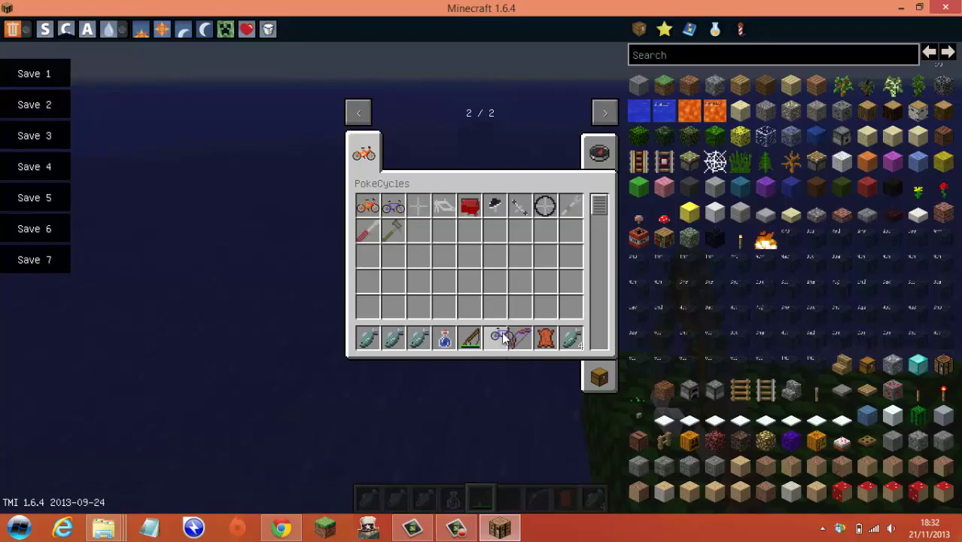
Add the blue bike and the AcroBike to the hotbar, replacing the fishing rod, and clear the potion slot
left_click(470, 338)
left_click(369, 209)
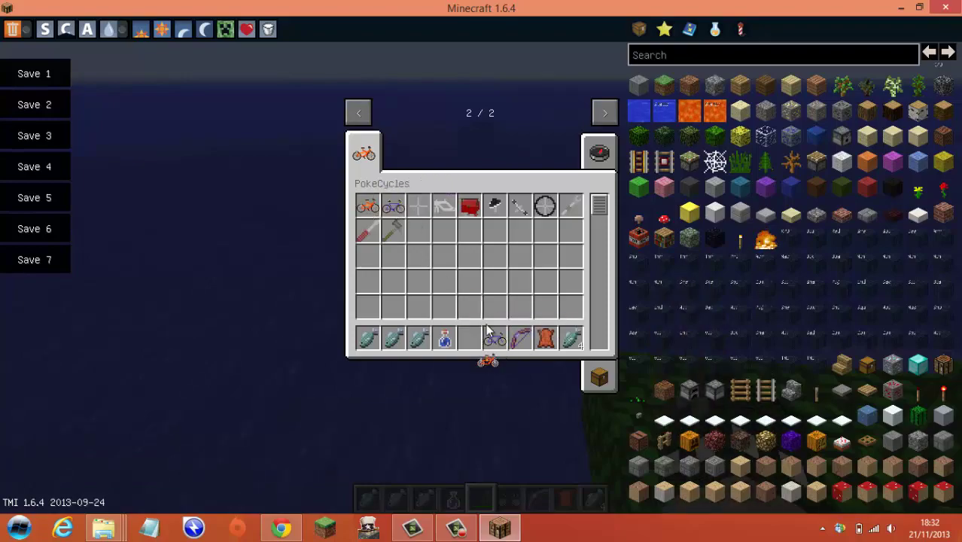
left_click(444, 338)
key("e")
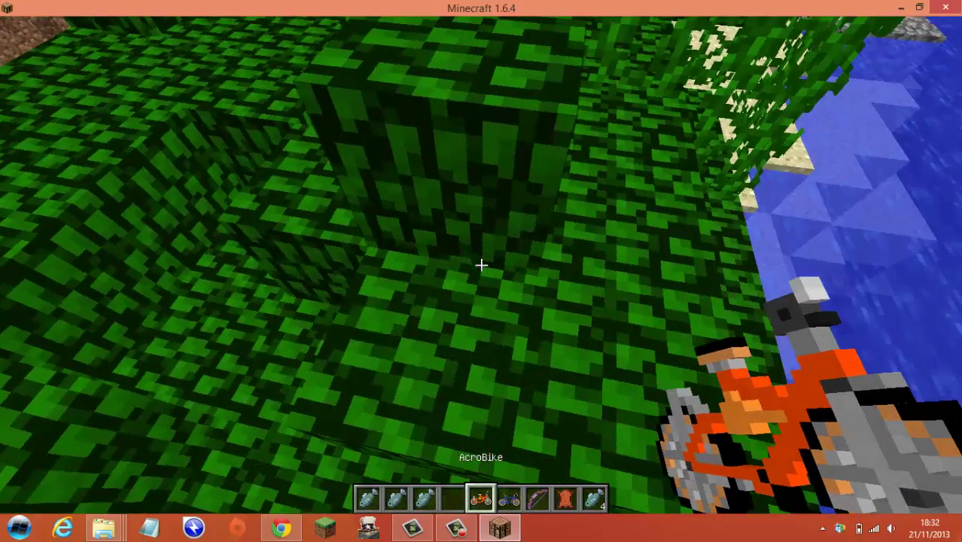
Fly over the jungle and past the lagoon towards the sandy beach
key("w")
key("space")
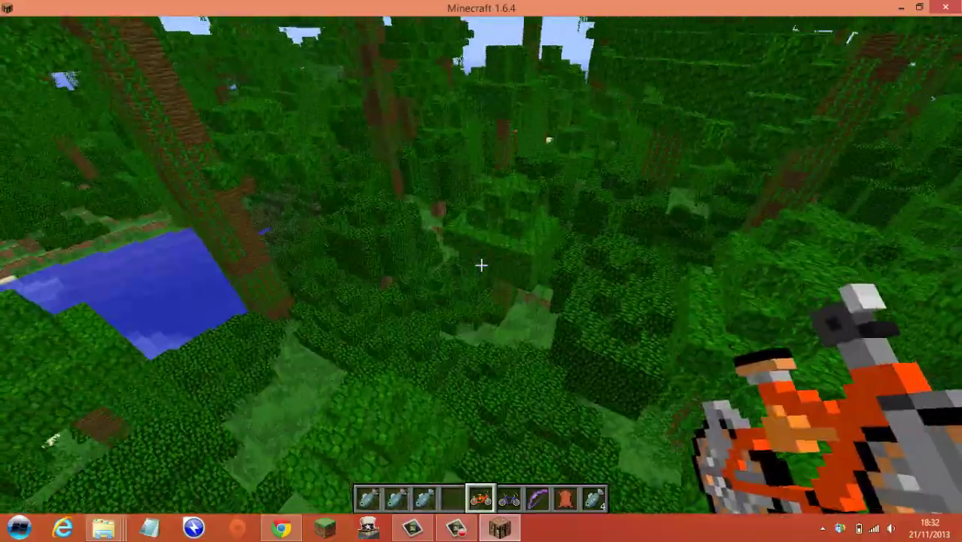
key("w")
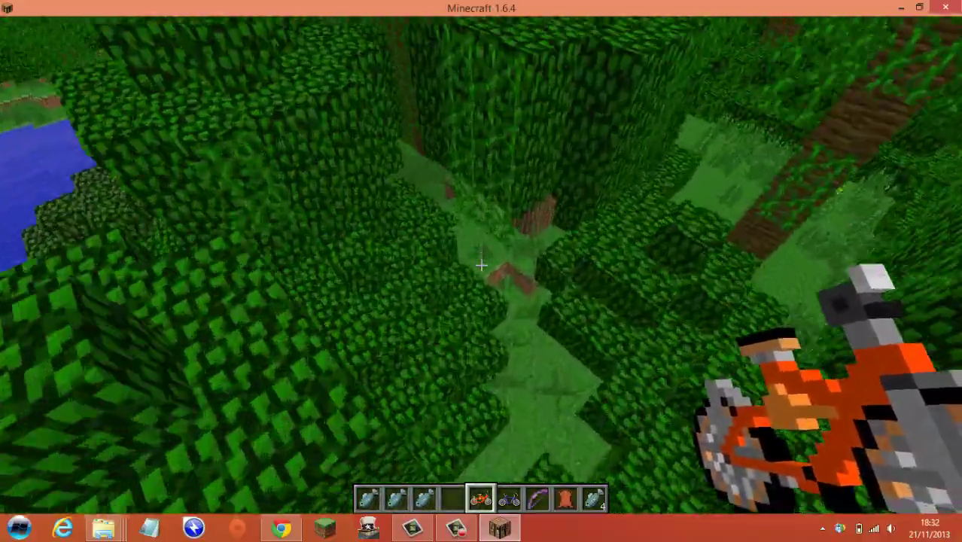
key("space")
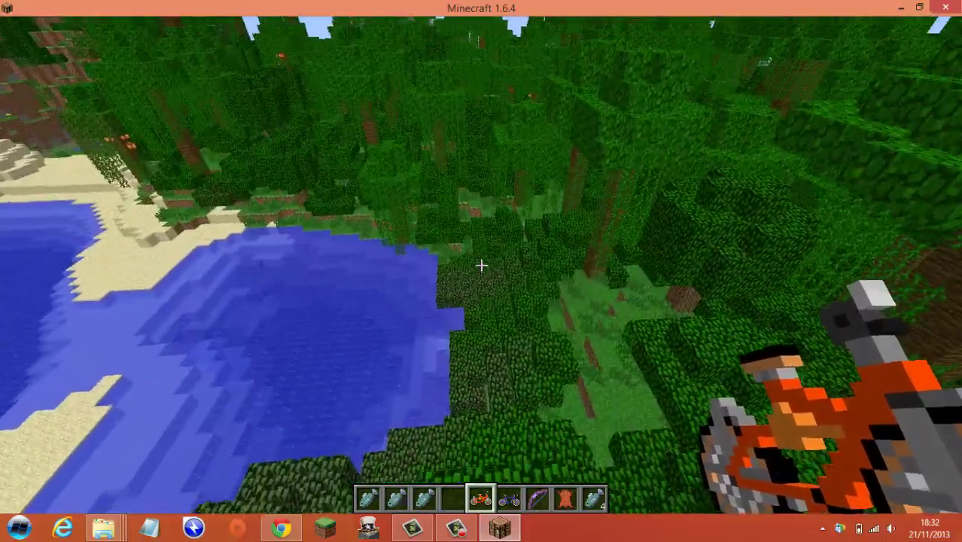
key("w")
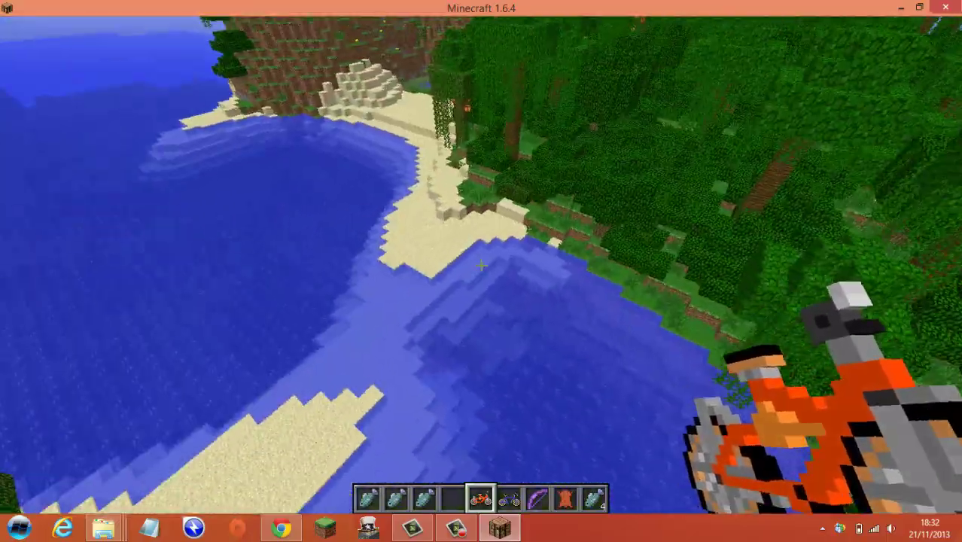
Mount the AcroBike on the sand and ride it along the shoreline into the jungle
key("w")
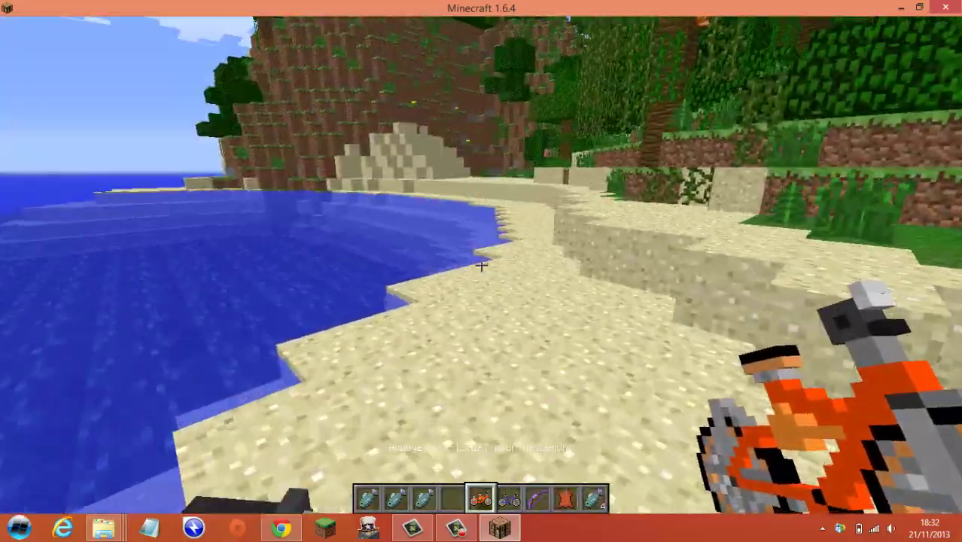
key("w")
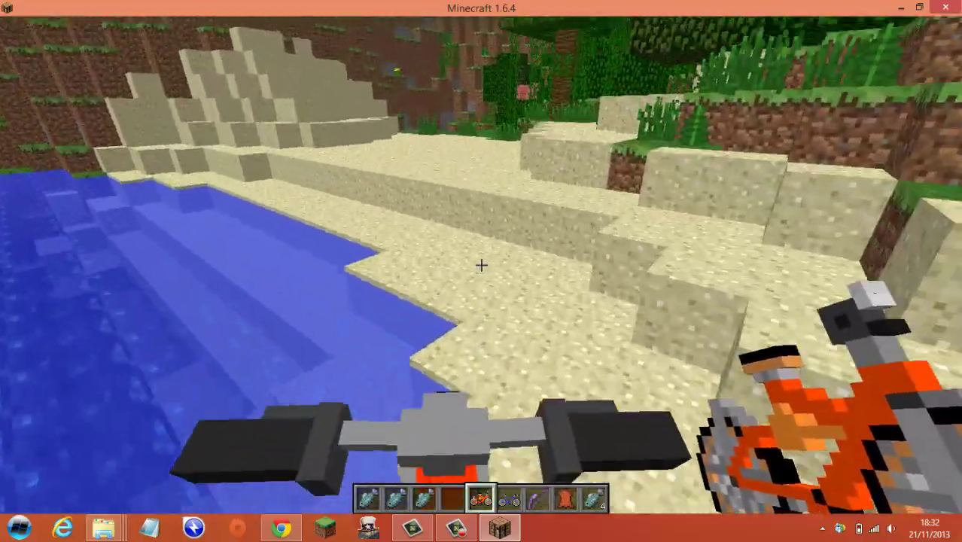
key("w")
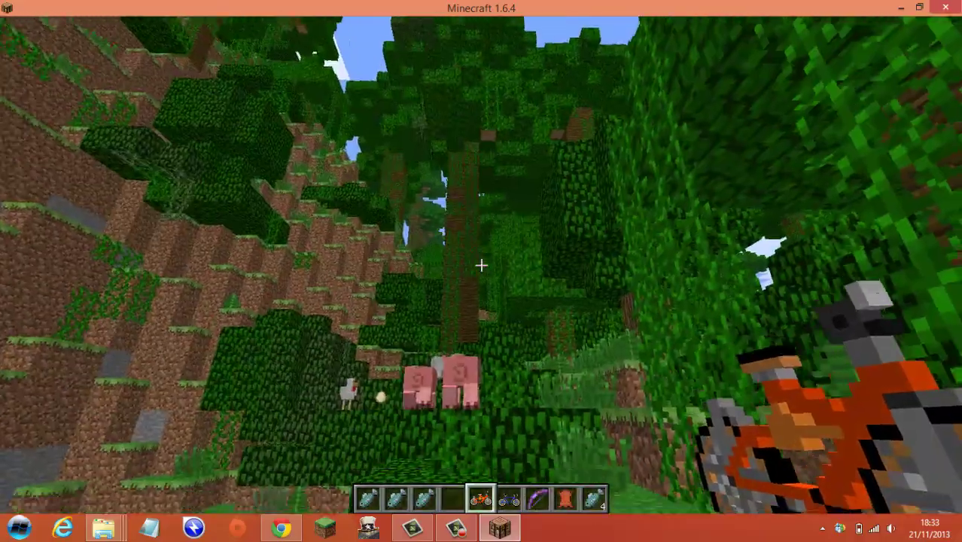
Equip the bow, draw it at the pigs ahead and get off the AcroBike
scroll(481, 264, "down", 2)
right_click(480, 265)
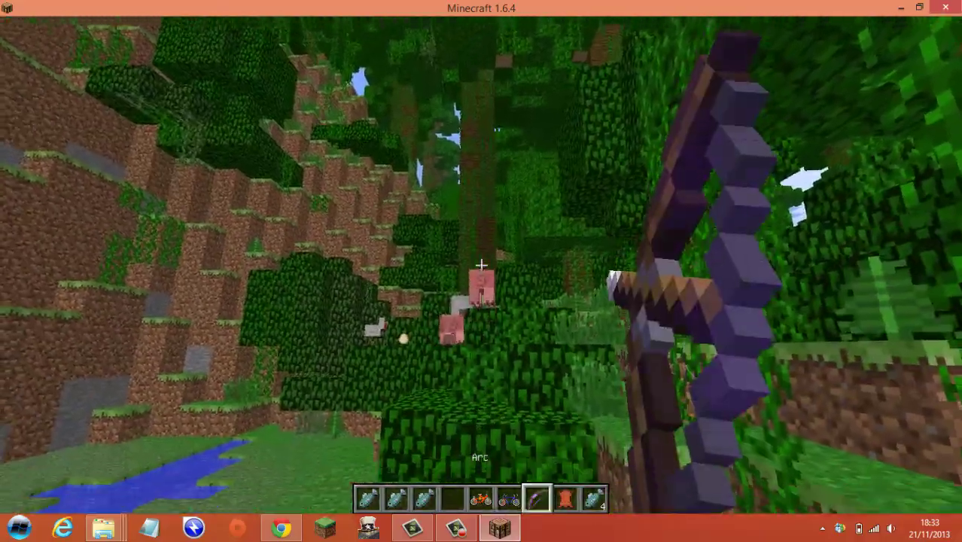
key("w")
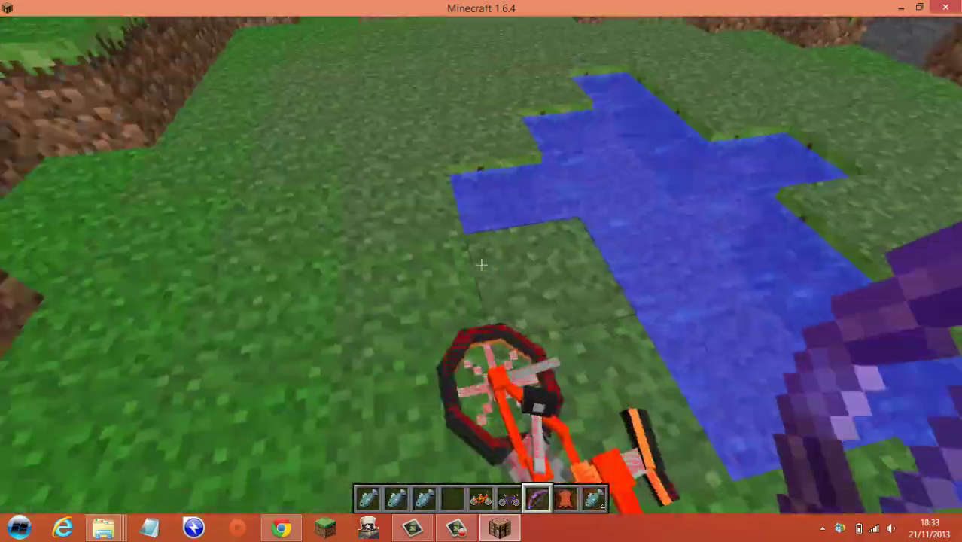
Go back across the grass to the beach and pick up the dropped bike part
key("w")
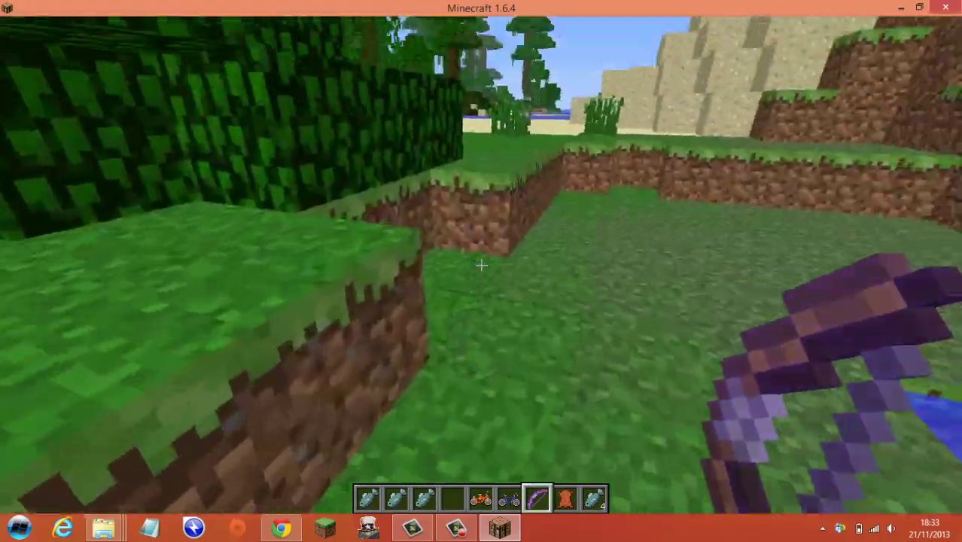
key("space")
key("w")
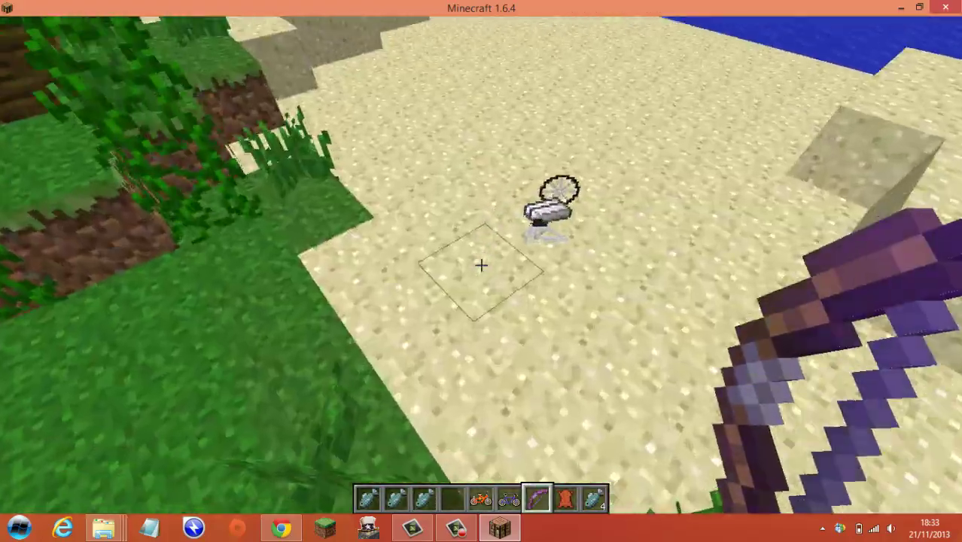
key("w")
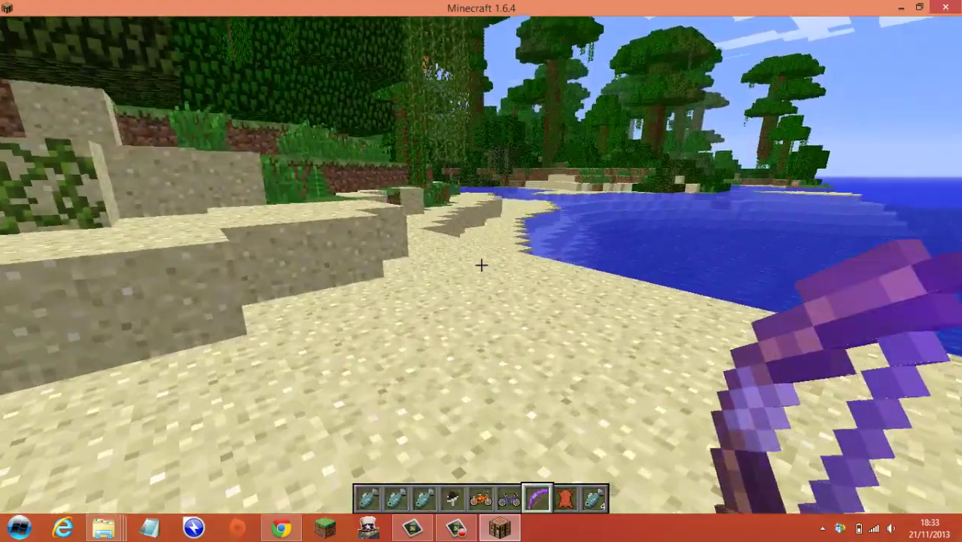
Fly up above the beach, open the inventory and close the game
key("space")
key("space")
key("w")
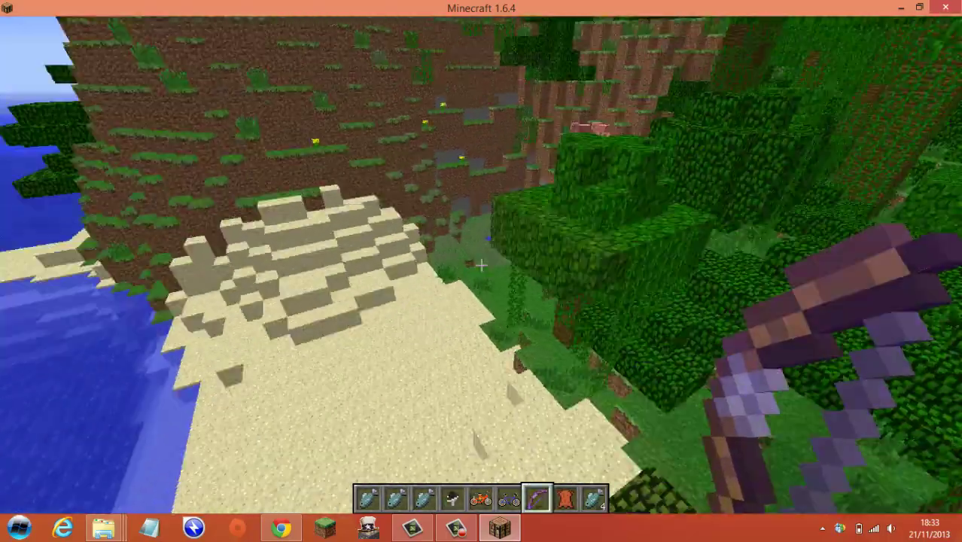
key("e")
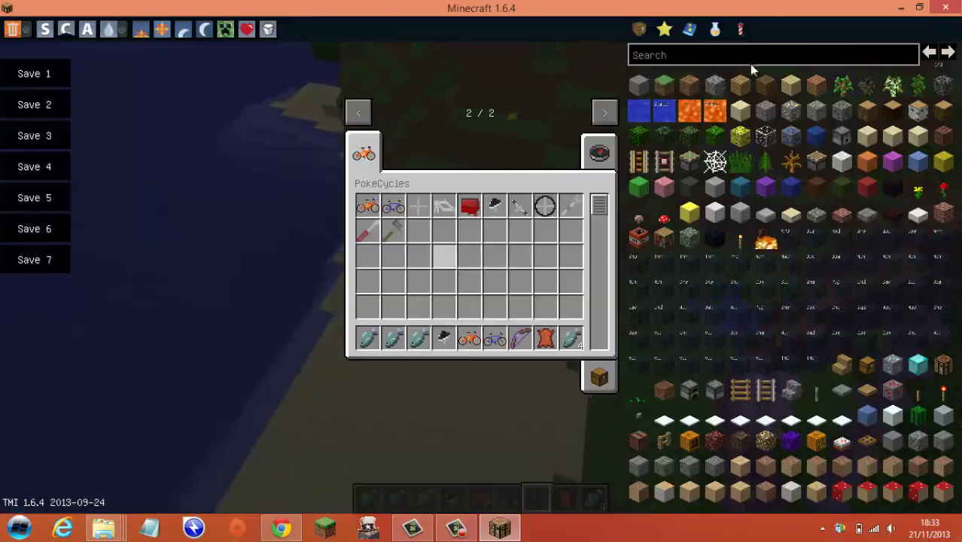
left_click(948, 6)
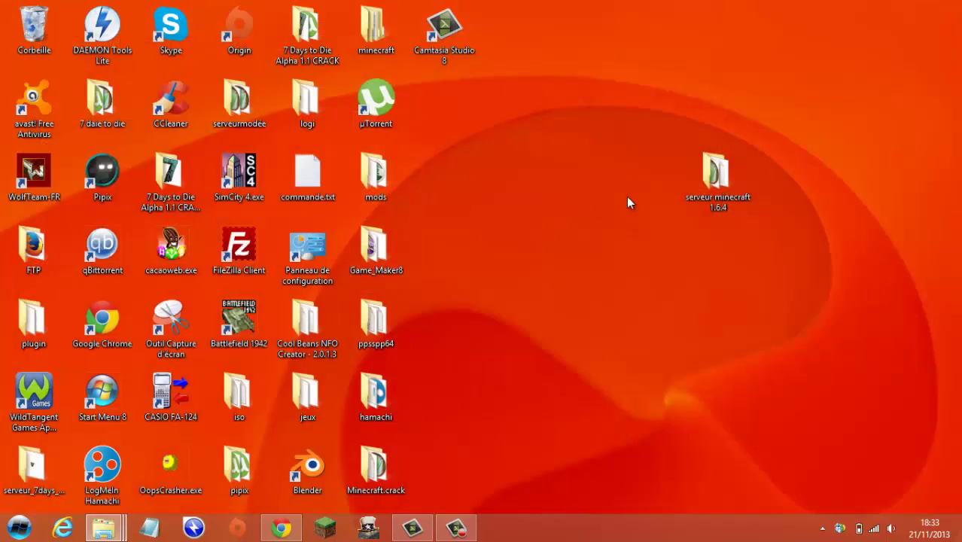
Copy the TooMuchTNT v2.6 folder from the desktop mods folder and minimize that window
double_click(384, 192)
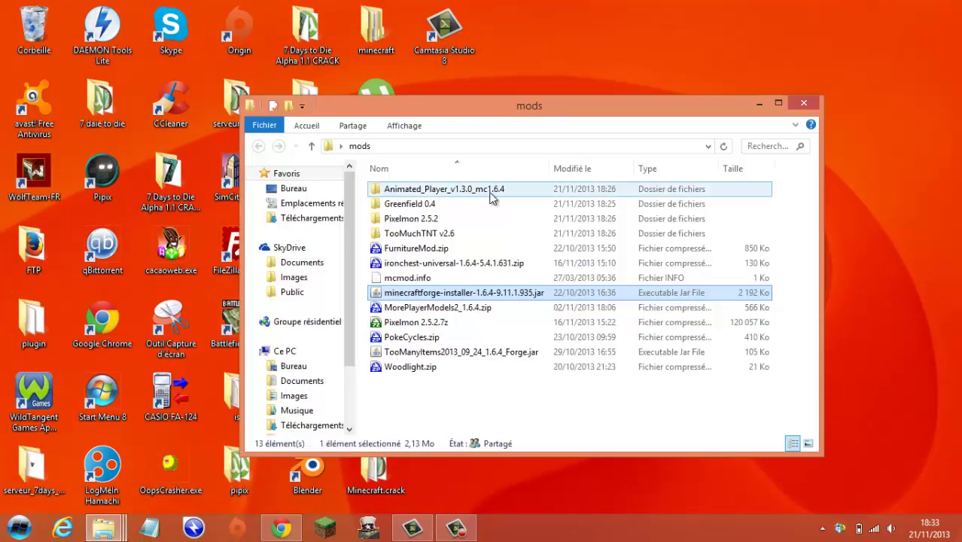
left_click(452, 235)
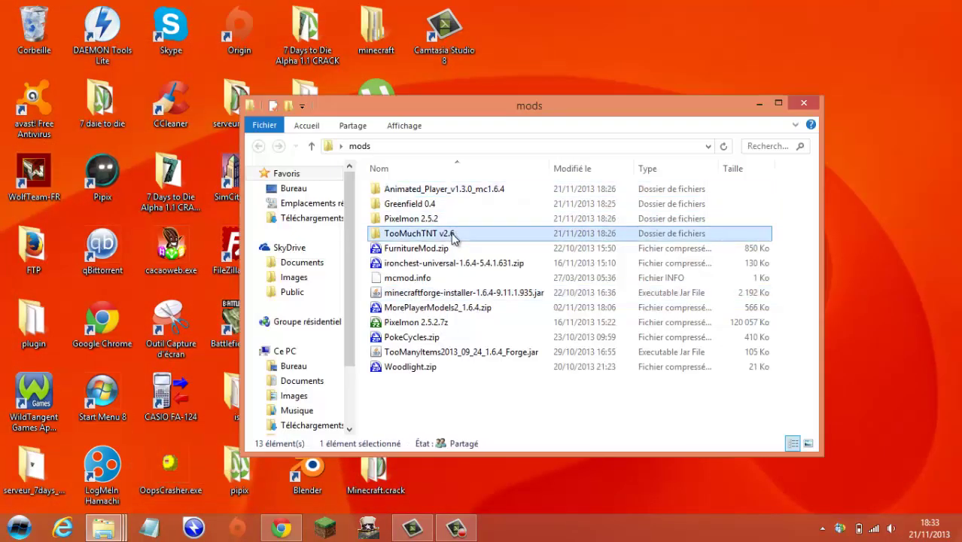
right_click(452, 235)
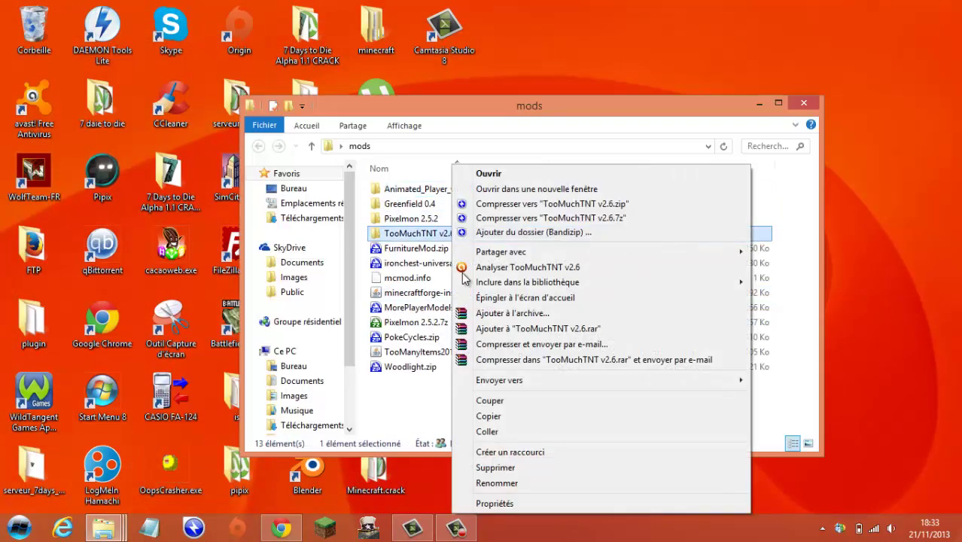
left_click(488, 416)
left_click(756, 101)
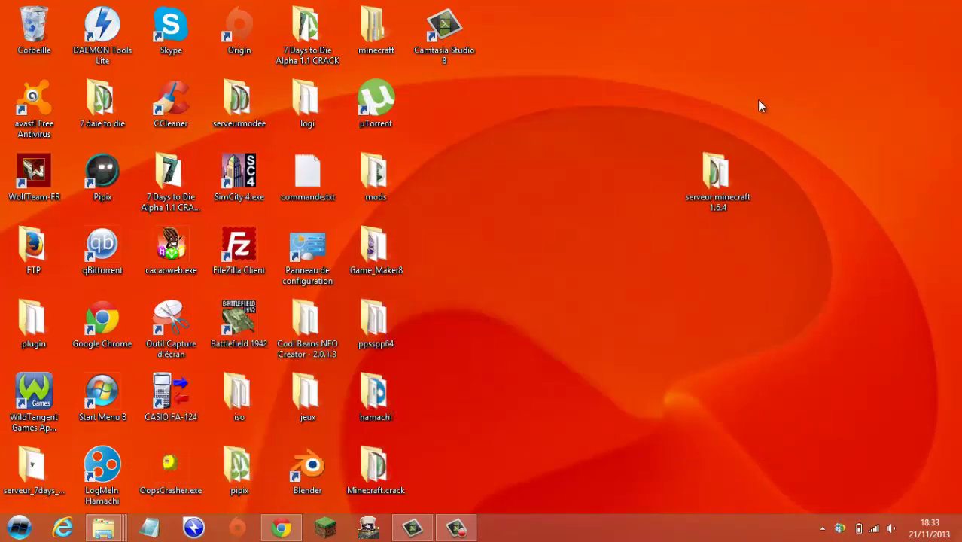
Paste the copied TooMuchTNT v2.6 folder into the mods folder of .minecraft in AppData Roaming
key("super+r")
key("Return")
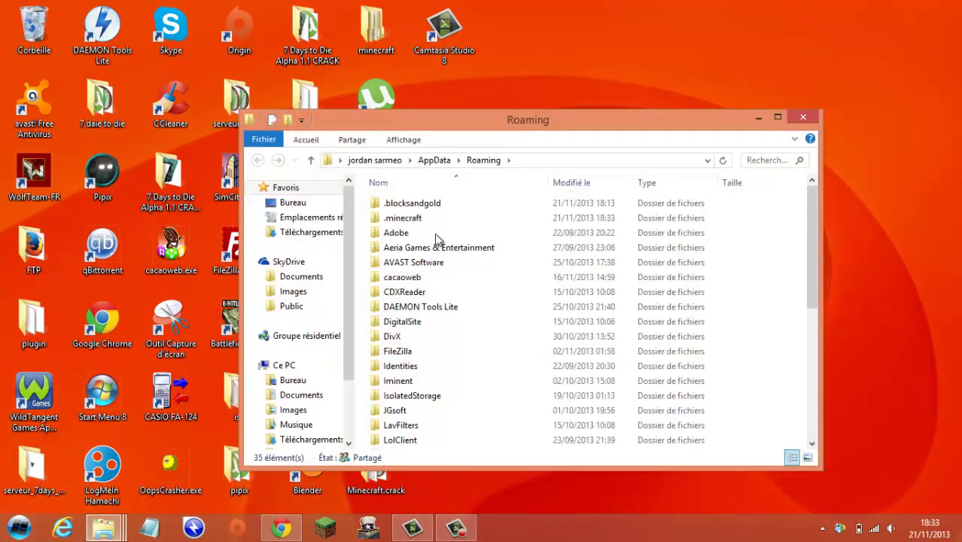
double_click(436, 218)
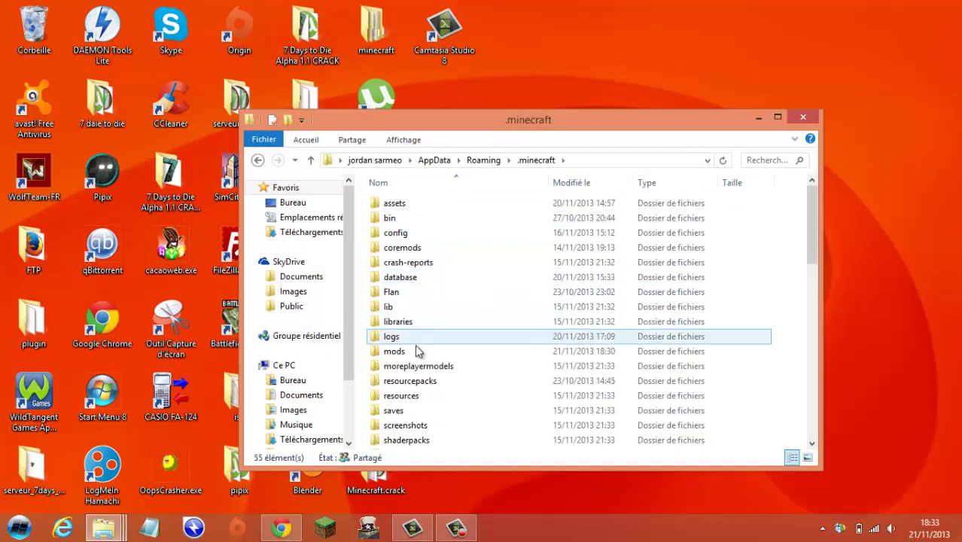
double_click(416, 352)
right_click(405, 275)
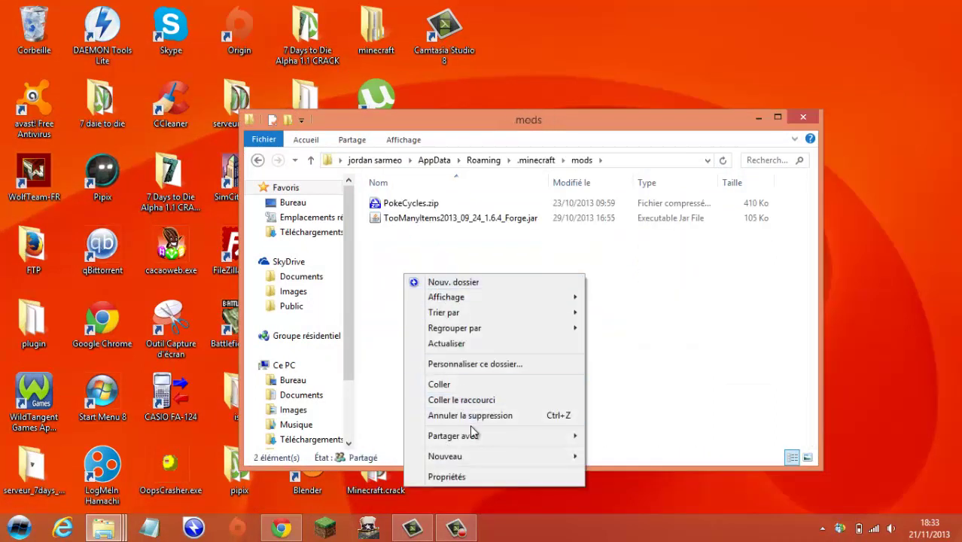
left_click(433, 384)
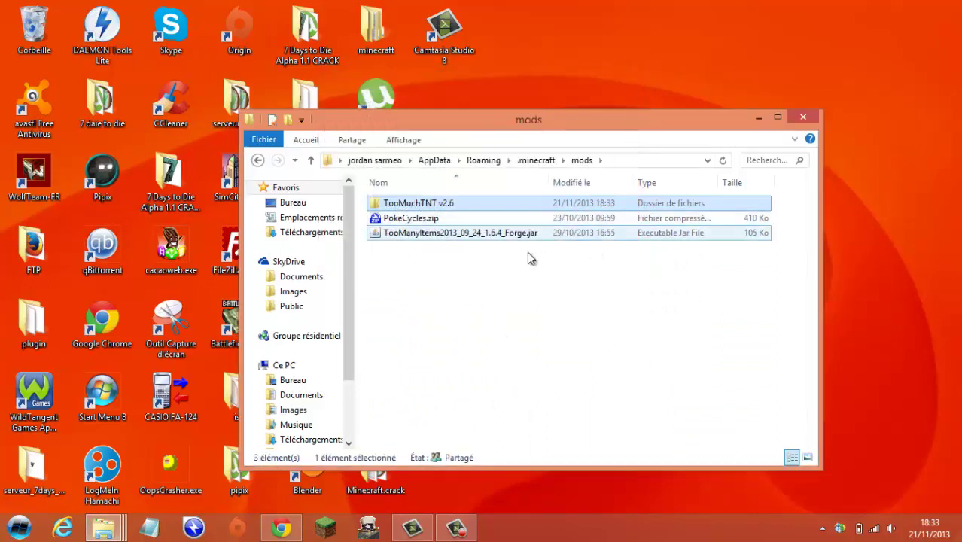
Check the contents of the pasted TooMuchTNT v2.6 folder, go back to mods and close the window
double_click(482, 207)
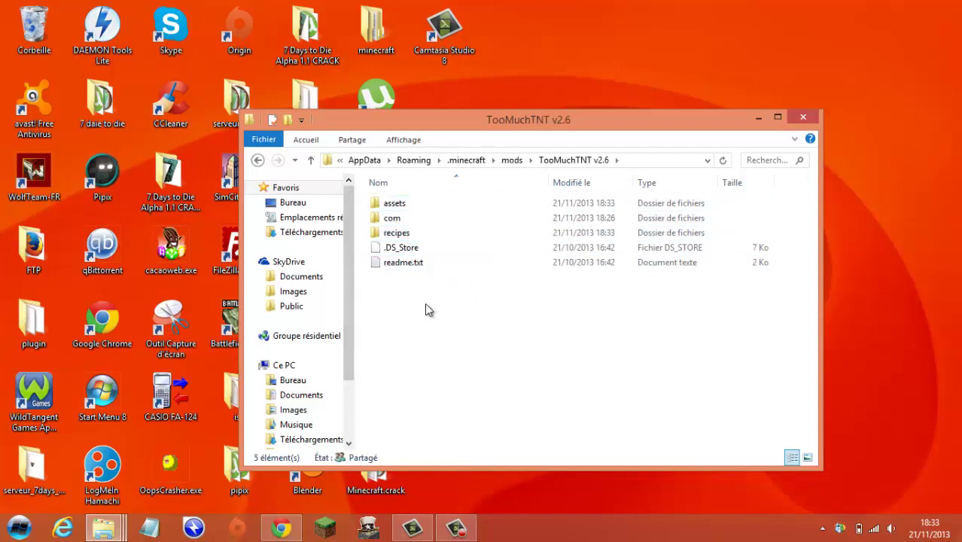
key("BackSpace")
left_click(802, 119)
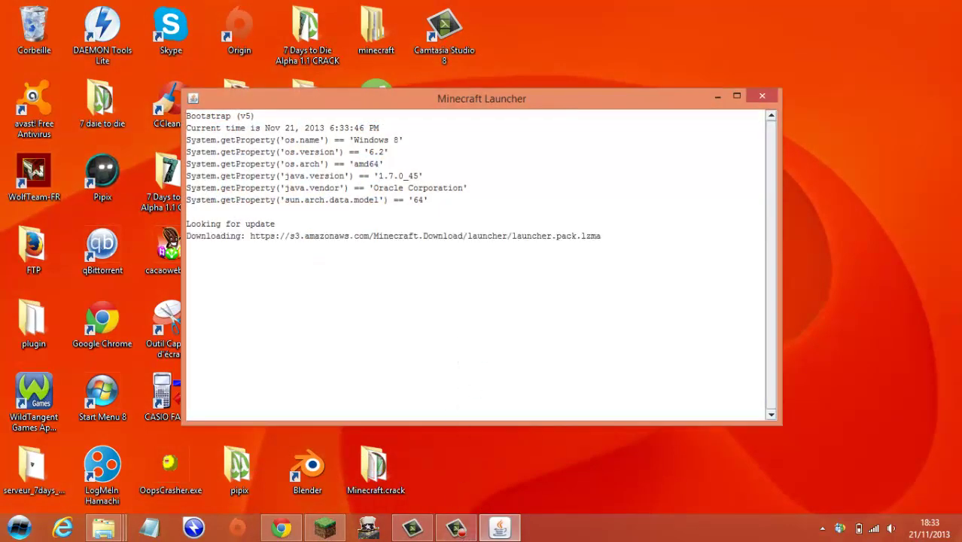
left_click(466, 533)
left_click(463, 528)
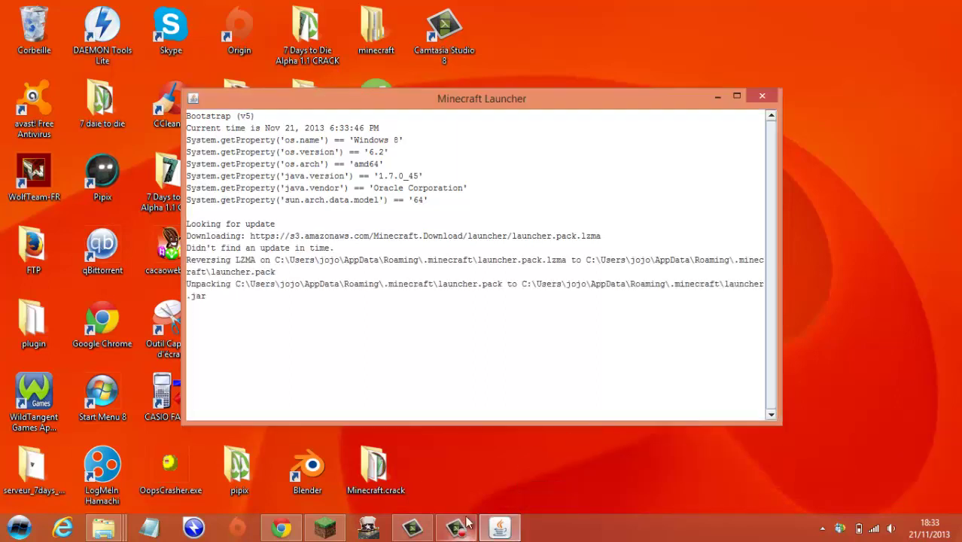
mouse_move(467, 533)
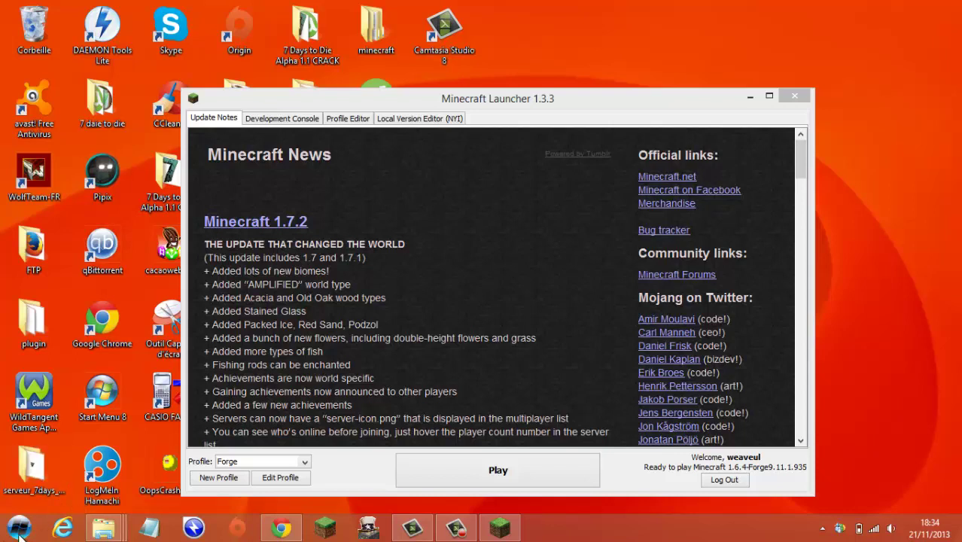
left_click(20, 532)
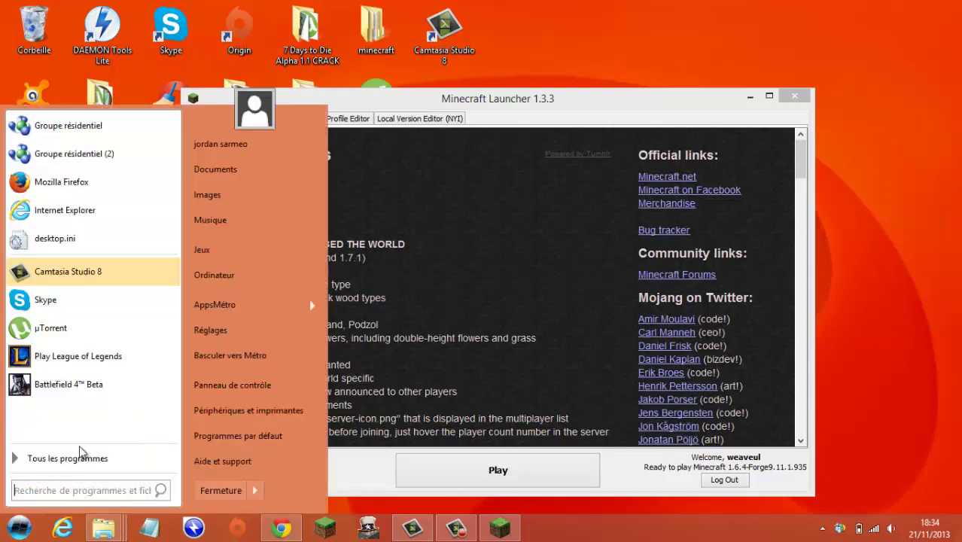
left_click(256, 362)
scroll(257, 366, "down", 5)
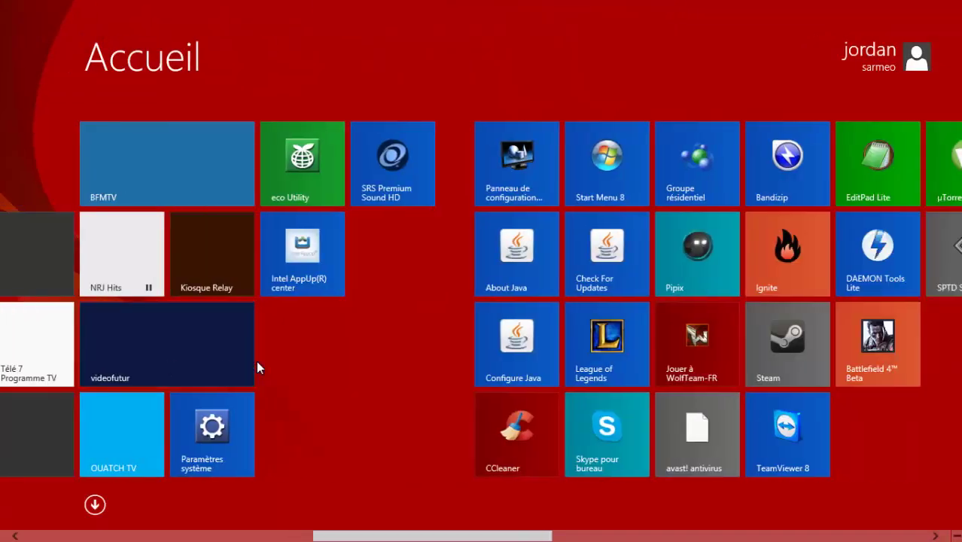
scroll(256, 367, "down", 3)
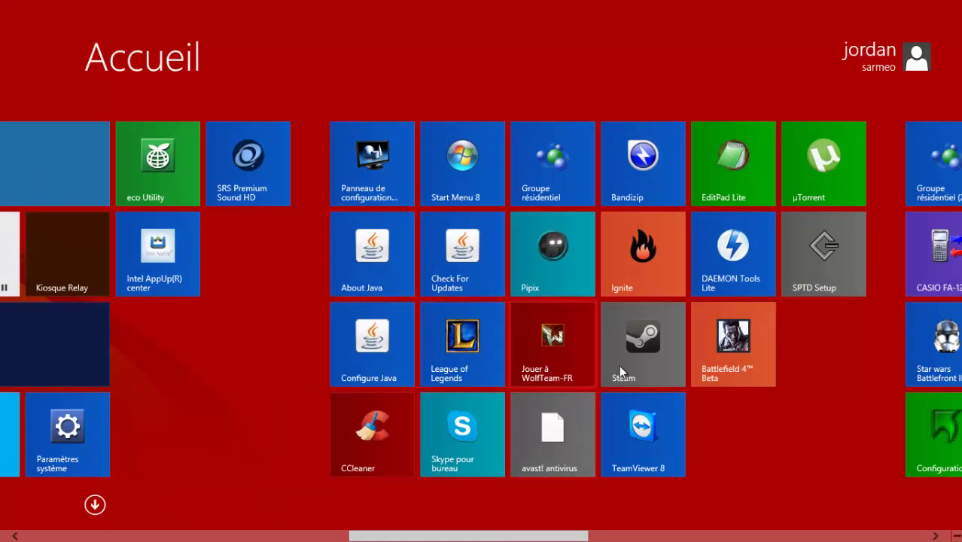
scroll(301, 451, "up", 8)
left_click(181, 423)
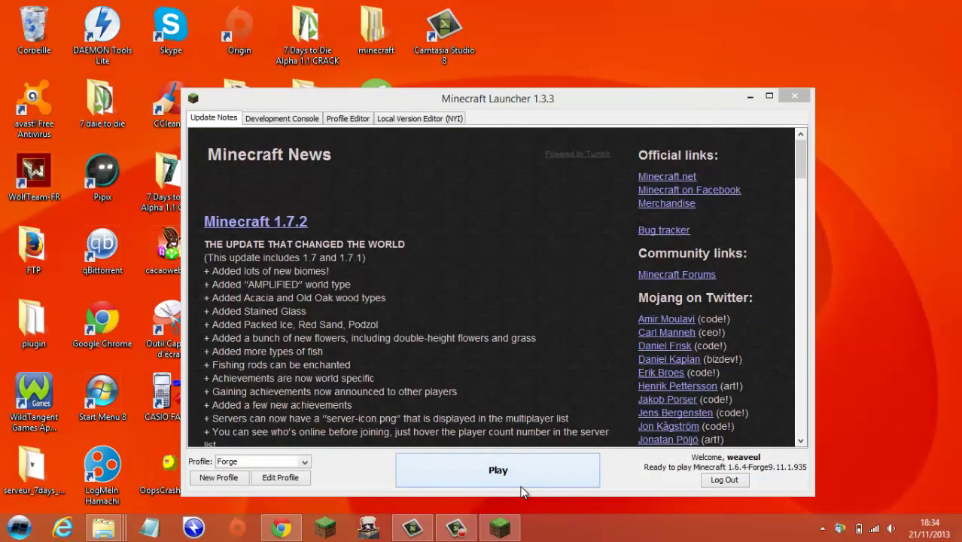
Launch Minecraft with the Forge profile and load the single-player world test
left_click(522, 485)
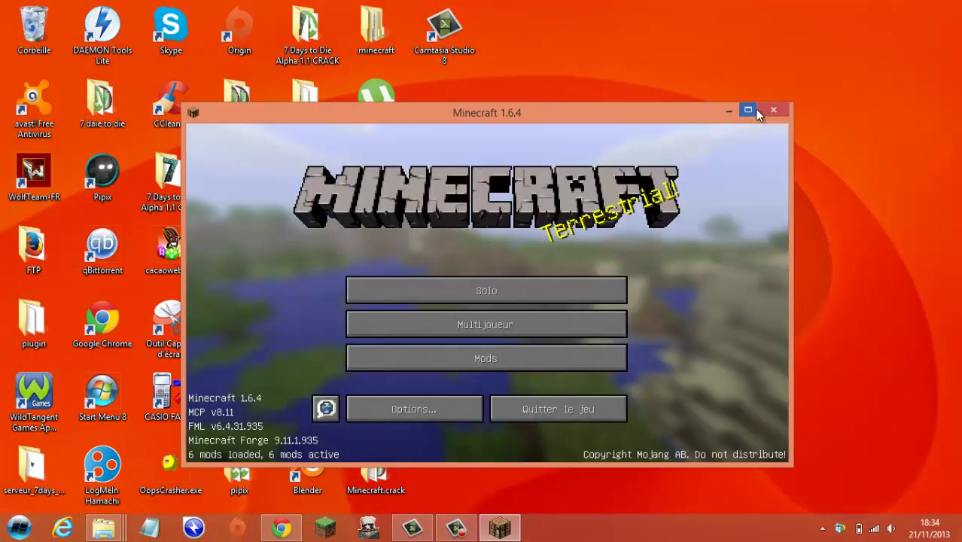
left_click(455, 323)
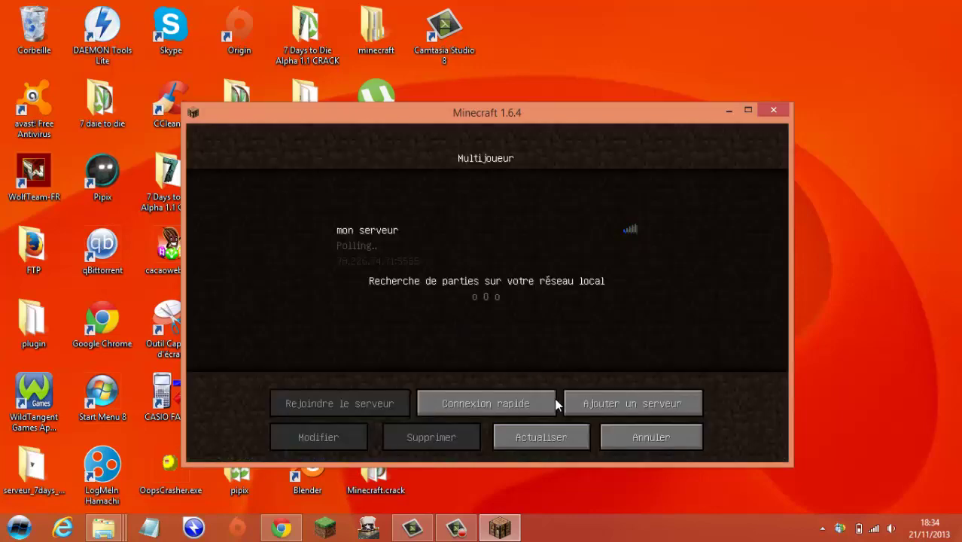
left_click(641, 444)
left_click(509, 288)
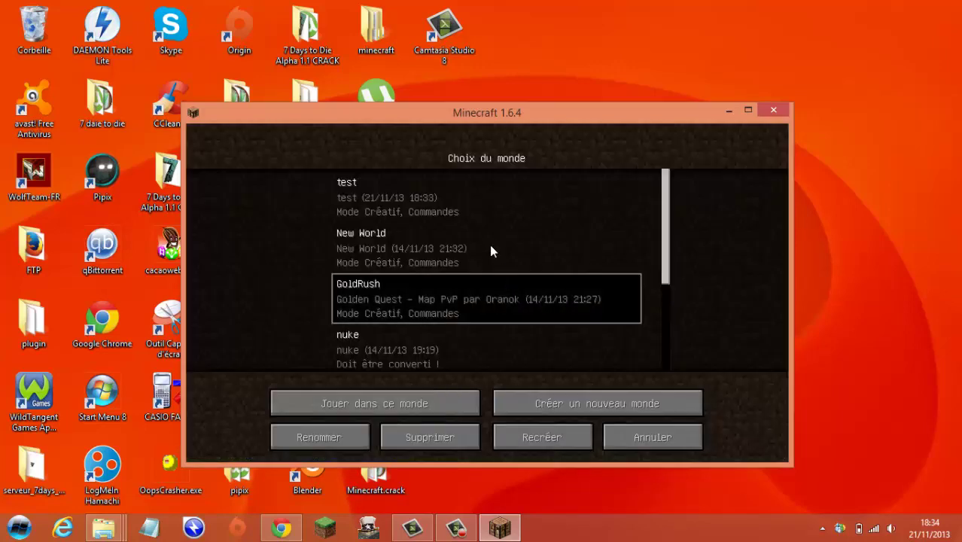
double_click(466, 206)
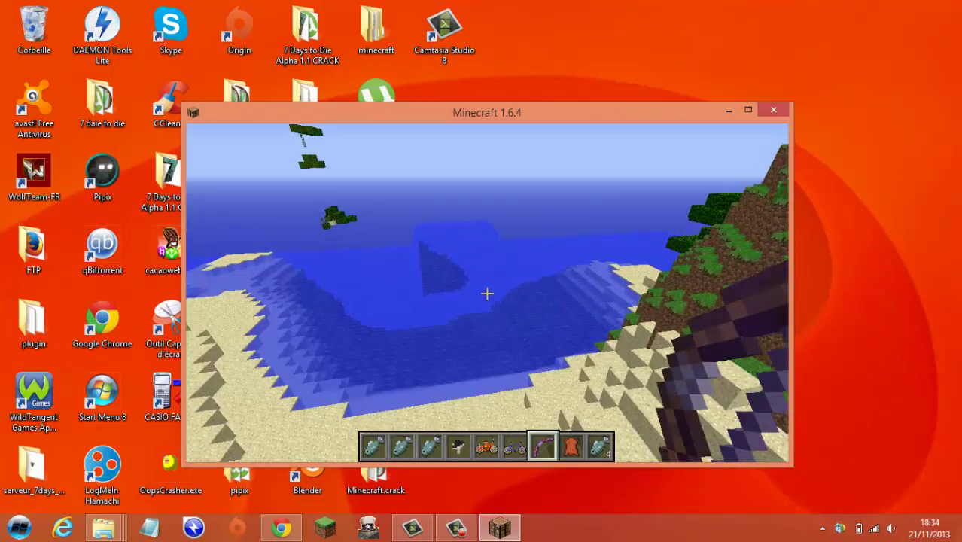
Drop the Bicycle Seat and the three fish beside it out of the first four hotbar slots
scroll(487, 294, "up", 3)
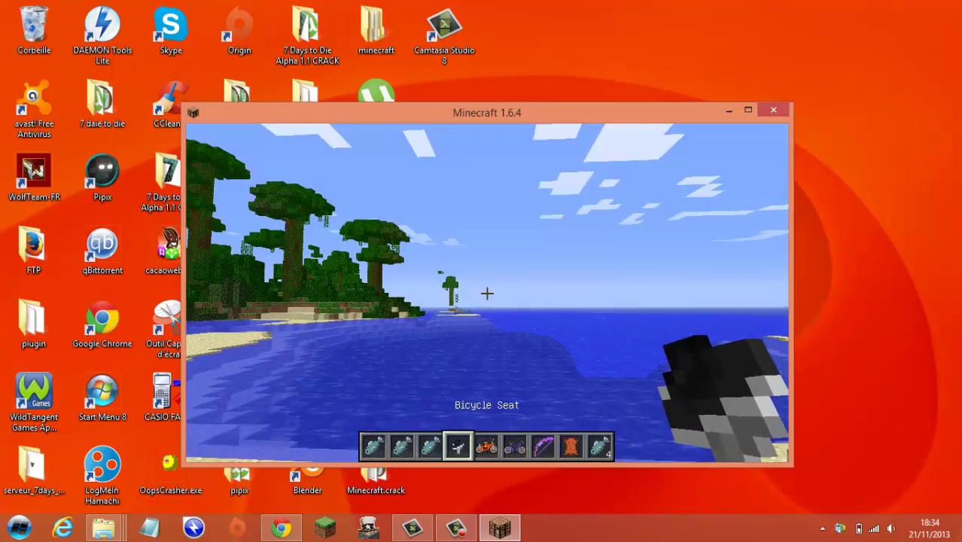
key("q")
scroll(487, 294, "up", 1)
key("q")
scroll(486, 294, "up", 1)
key("q")
scroll(487, 293, "up", 1)
key("q")
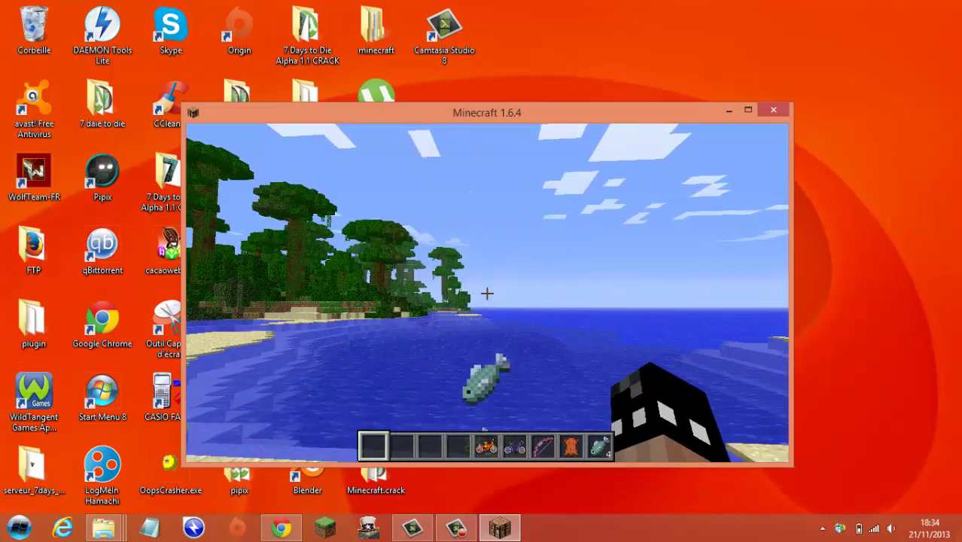
Open the creative inventory, maximize the game window and show the Redstone category
key("e")
key("e")
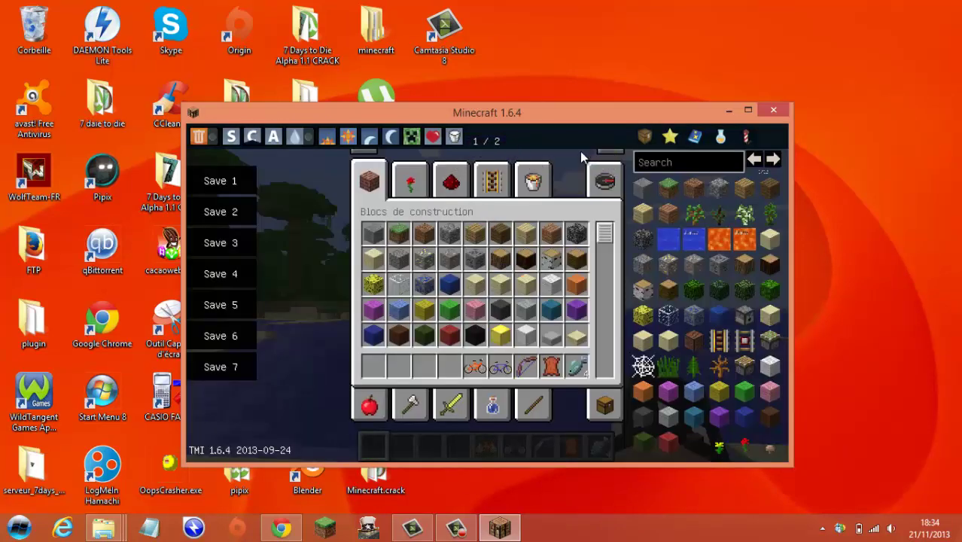
left_click(611, 151)
left_click(747, 110)
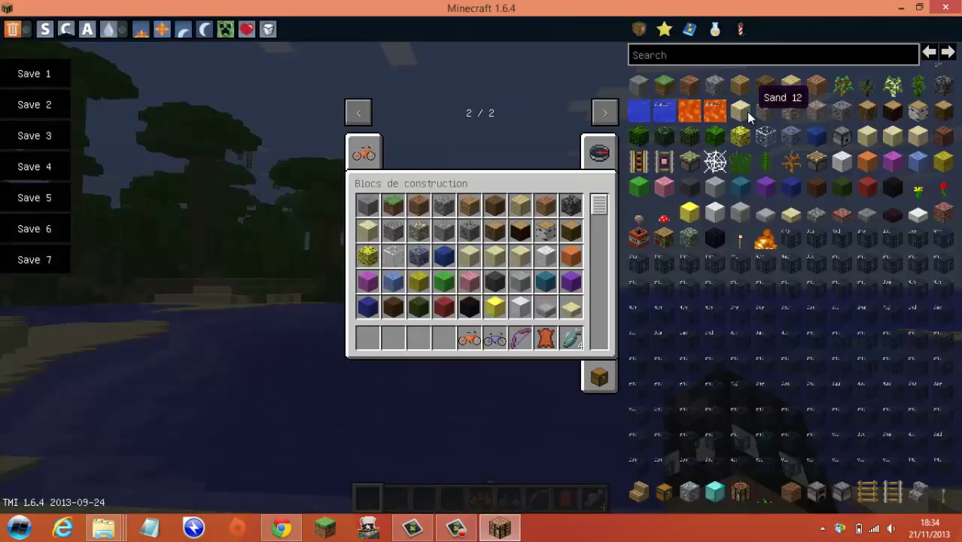
left_click(363, 113)
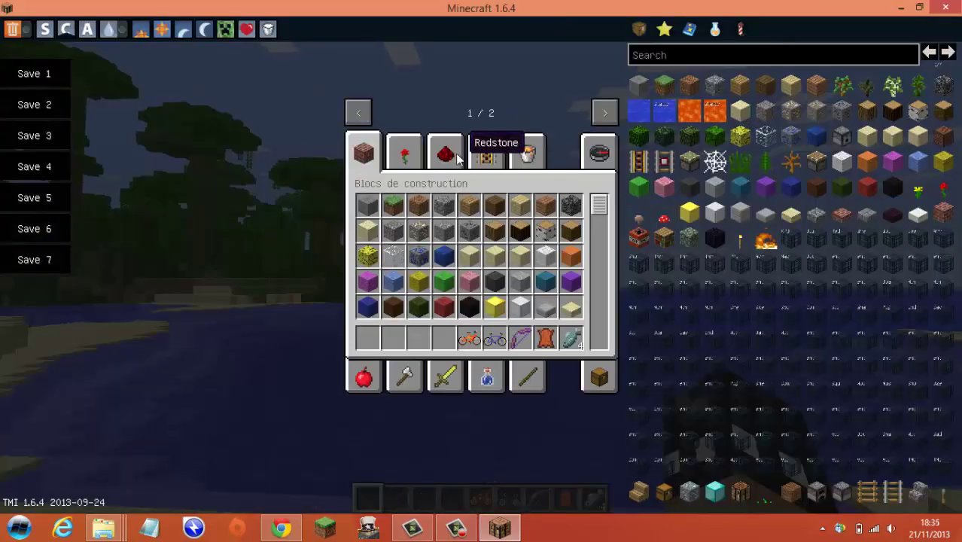
left_click(449, 154)
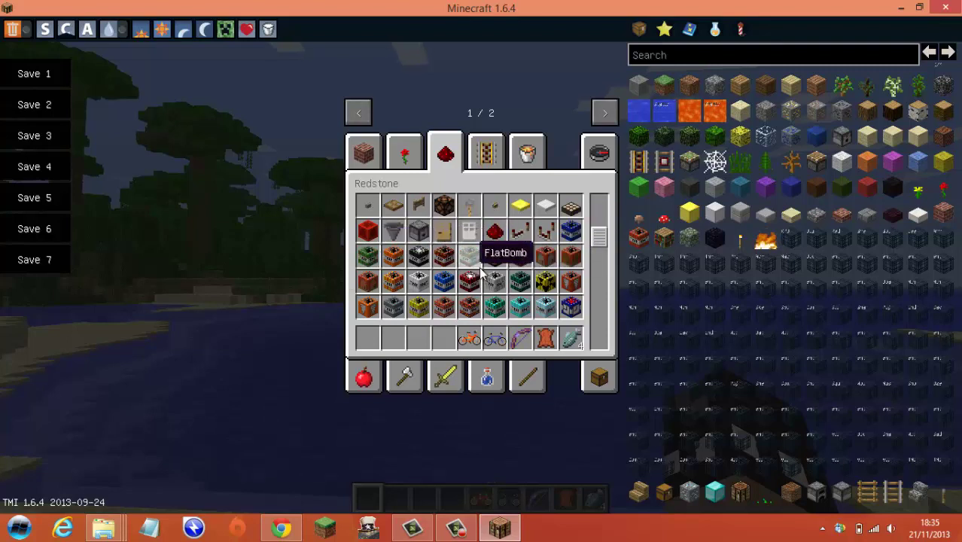
Fill the four empty hotbar slots with TNTx20, a dark red TNT, an orange TNT and BrickHouseTNT, and close the inventory
left_click(368, 257)
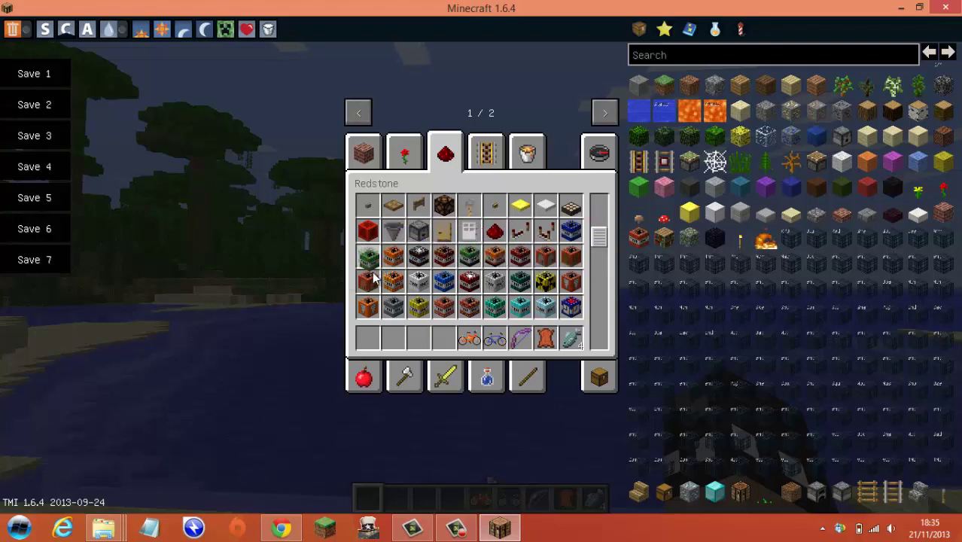
left_click(368, 342)
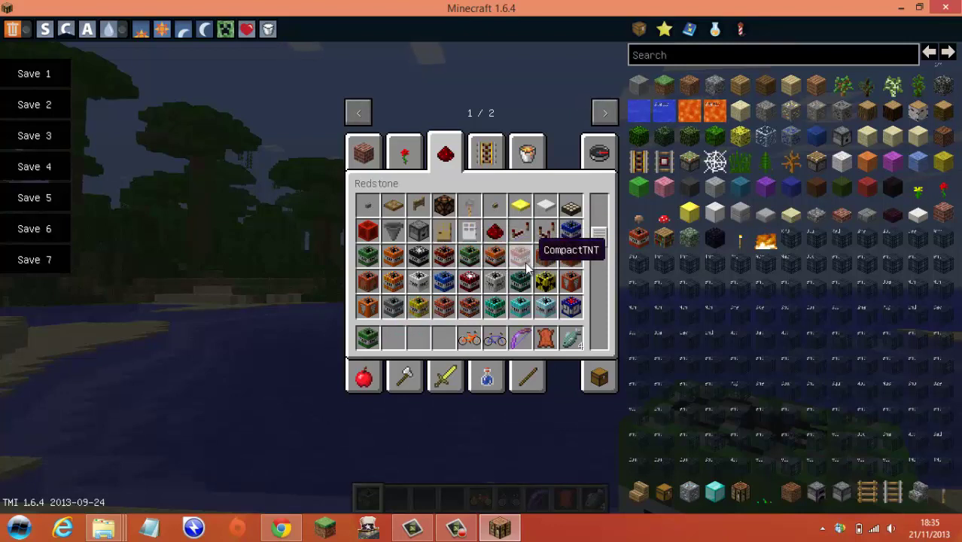
left_click(372, 316)
left_click(418, 337)
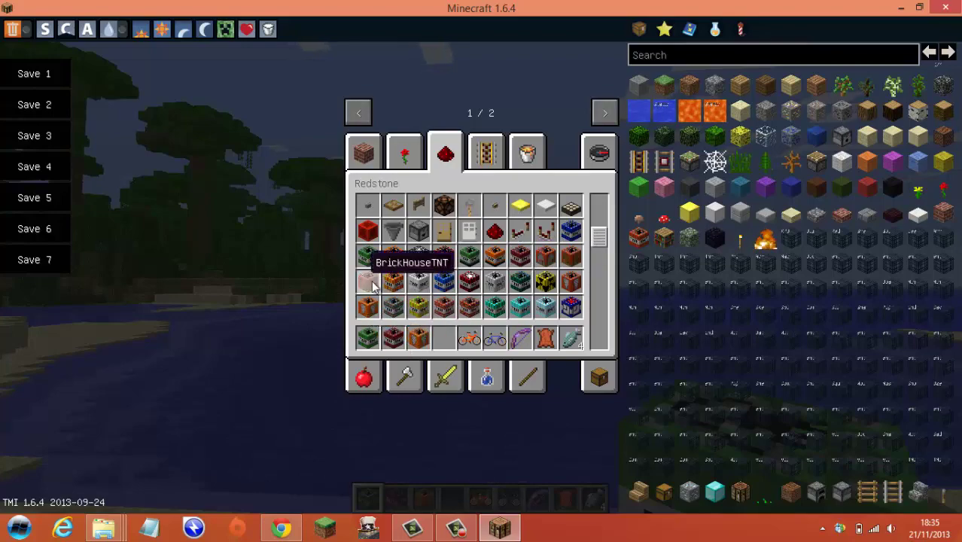
left_click(367, 281)
left_click(443, 335)
key("e")
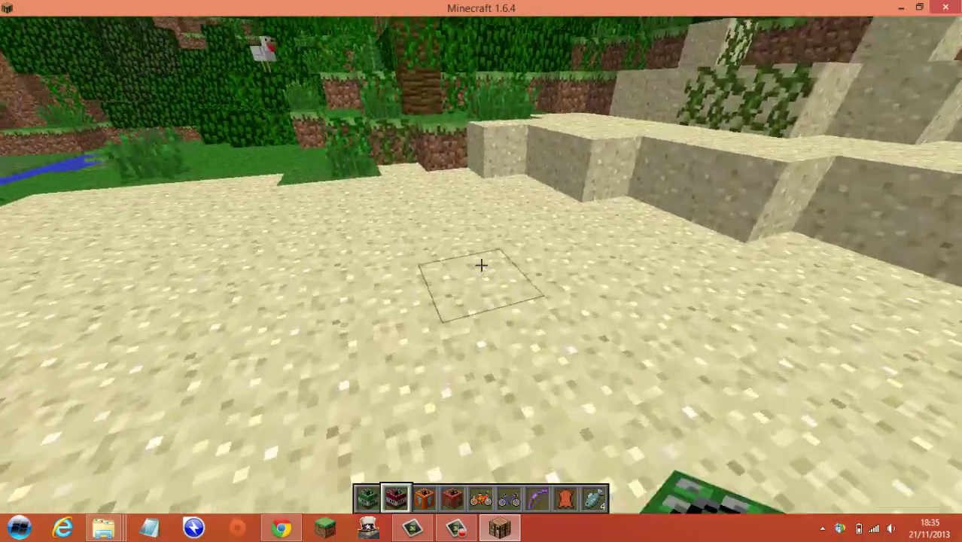
Place a TNTx20 block on the sand, back away from it and put the MachBike on top
scroll(481, 265, "up", 1)
right_click(480, 265)
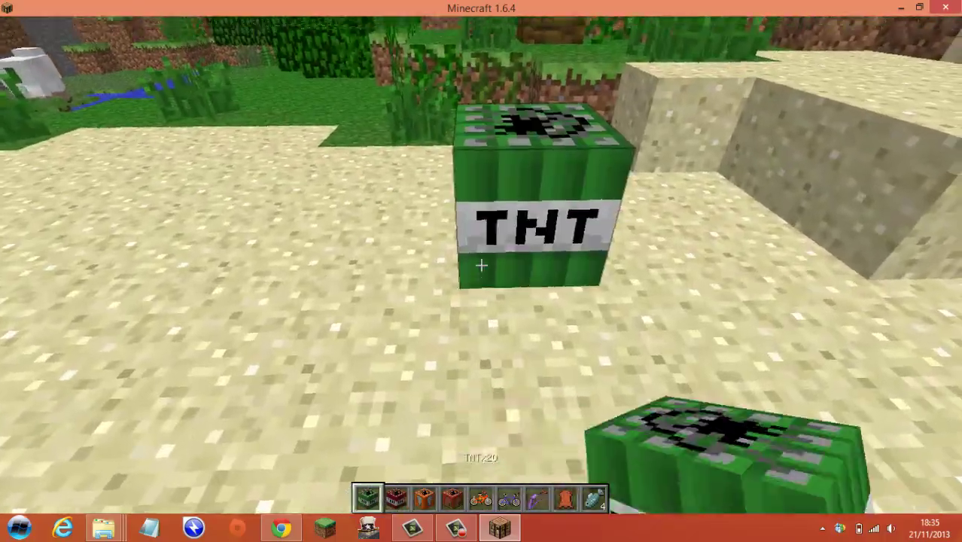
key("s")
scroll(481, 265, "down", 5)
right_click(481, 265)
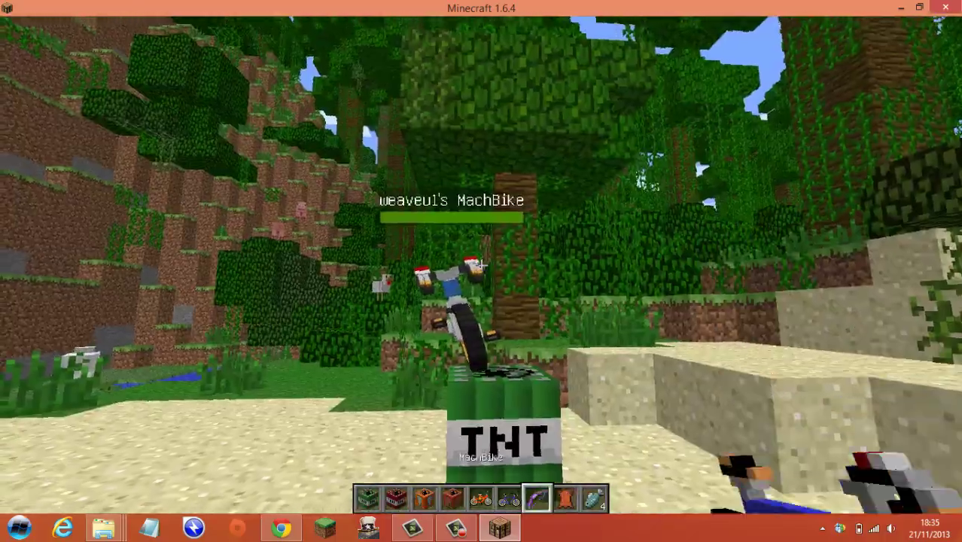
Equip the bow, set off the TNTx20 block, rise out of the water and inspect the crater from above
key("7")
right_click(481, 264)
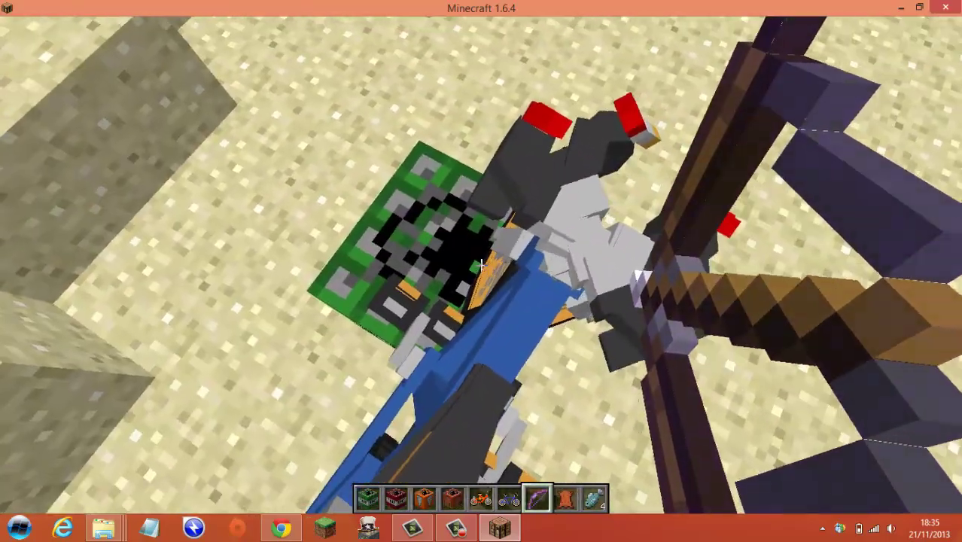
right_click(481, 265)
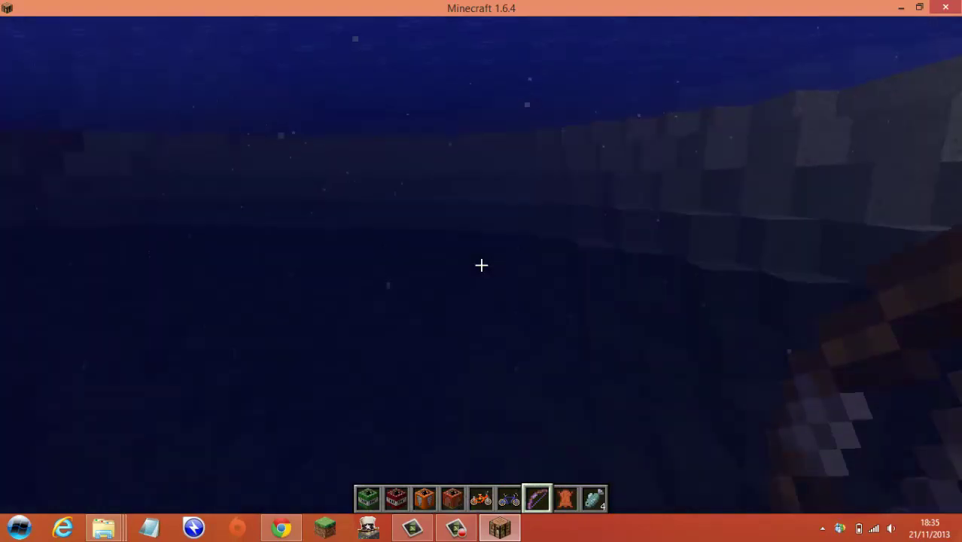
key("space")
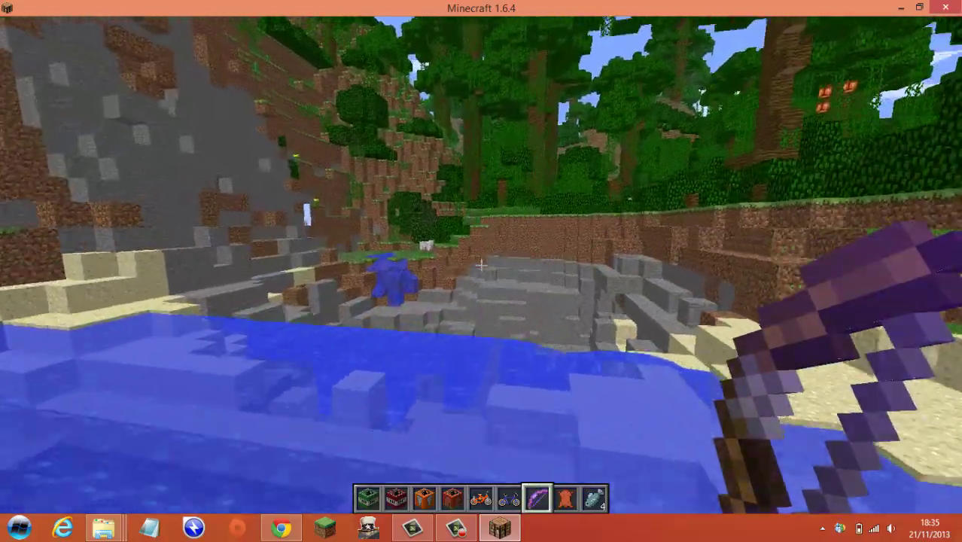
key("w")
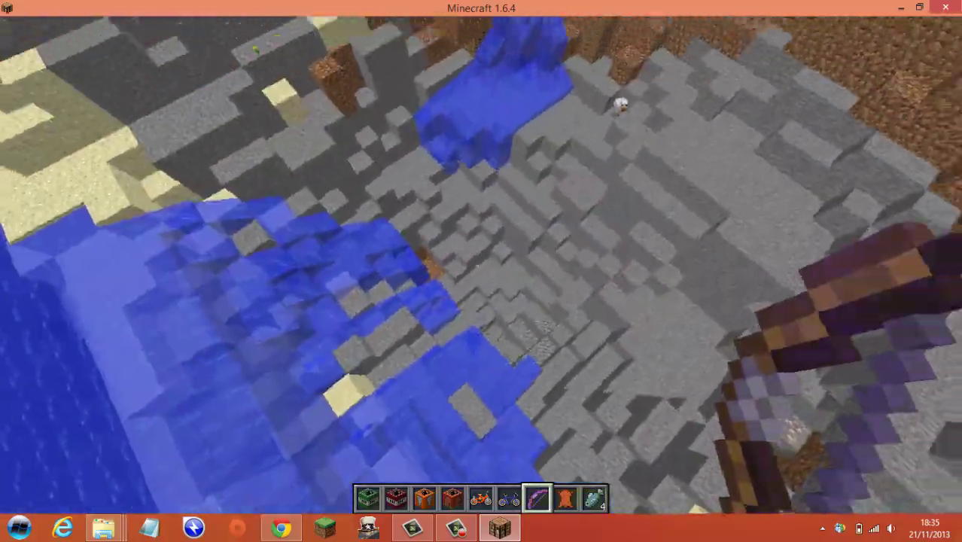
Equip BrickHouseTNT, fly up the jungle hillside, place the block on the grass and switch to the bow
key("4")
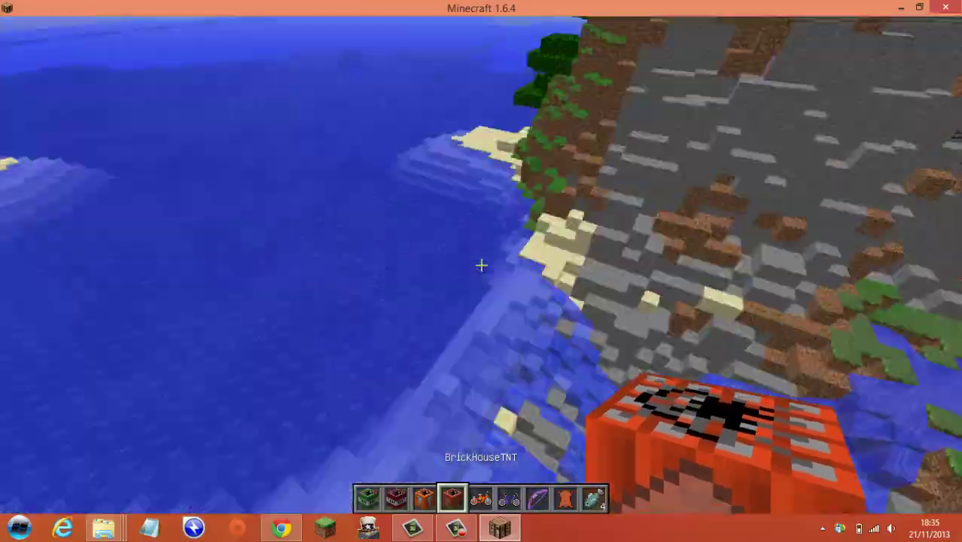
key("w")
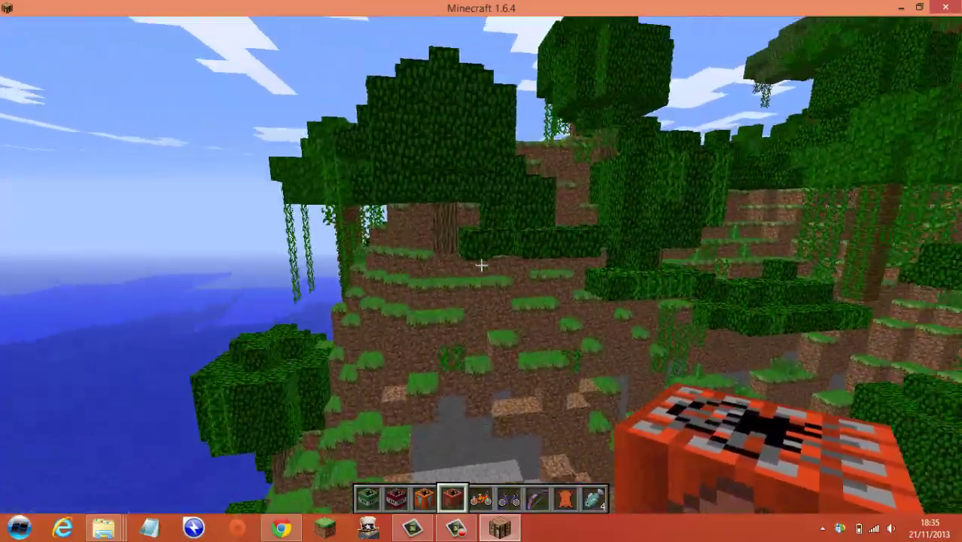
key("w")
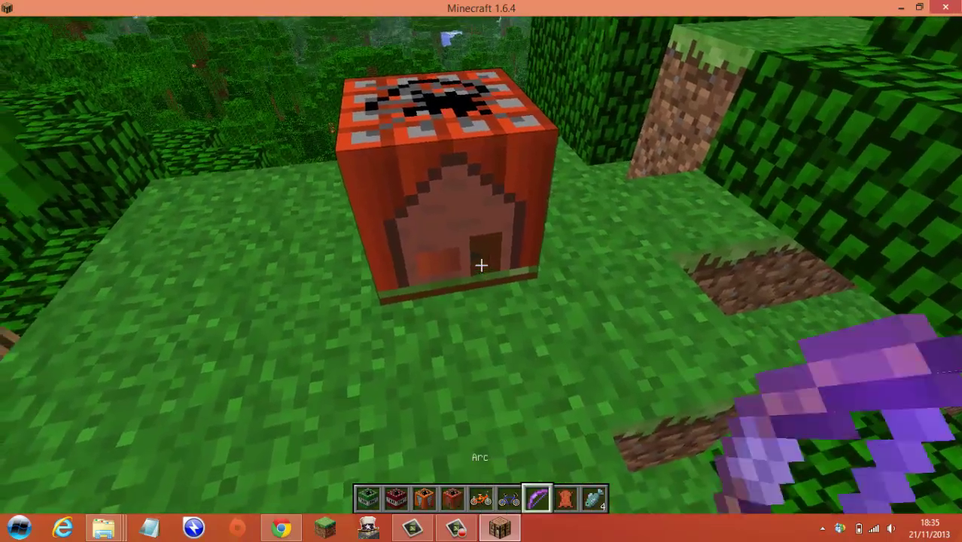
Shoot the BrickHouseTNT block with the bow to ignite it, back away across the grass and fly up clear of it
right_click(481, 265)
key("s")
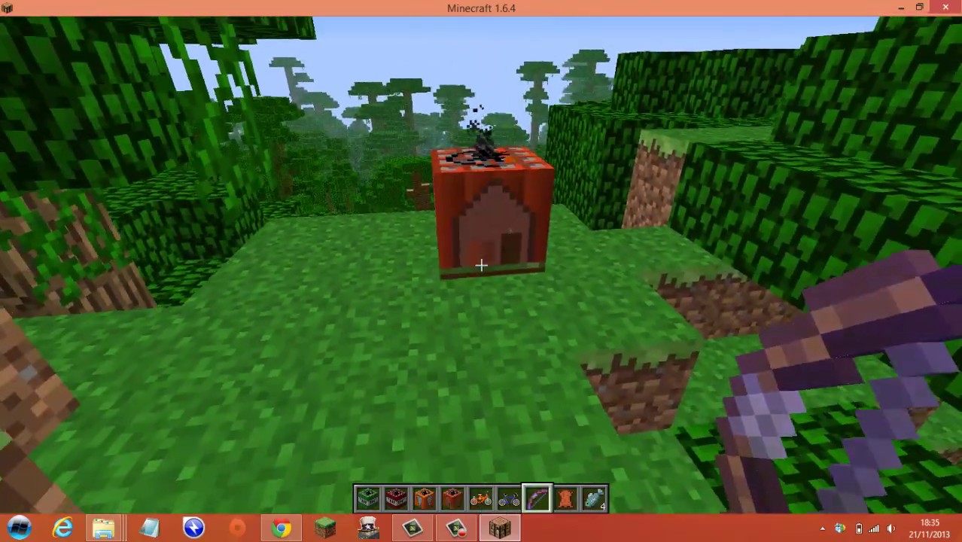
key("s")
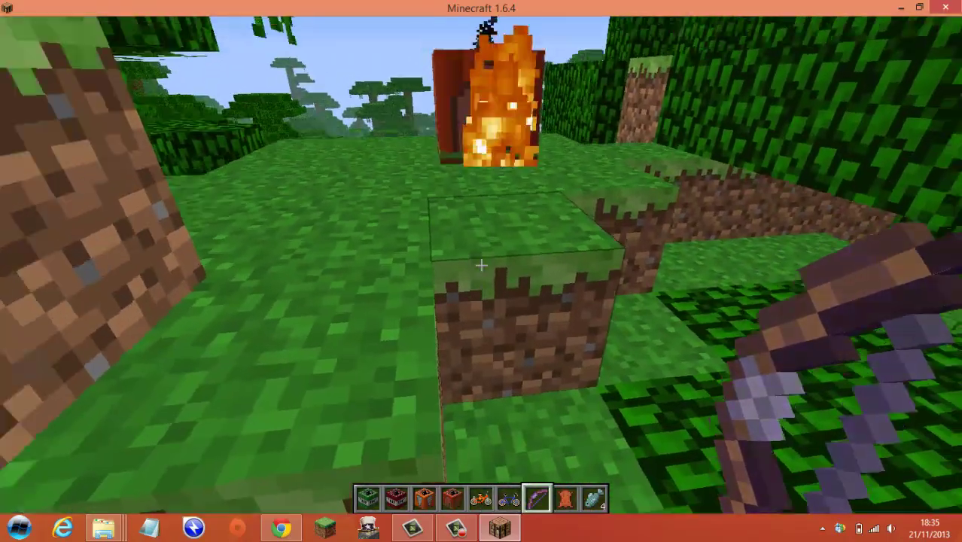
key("space")
key("s")
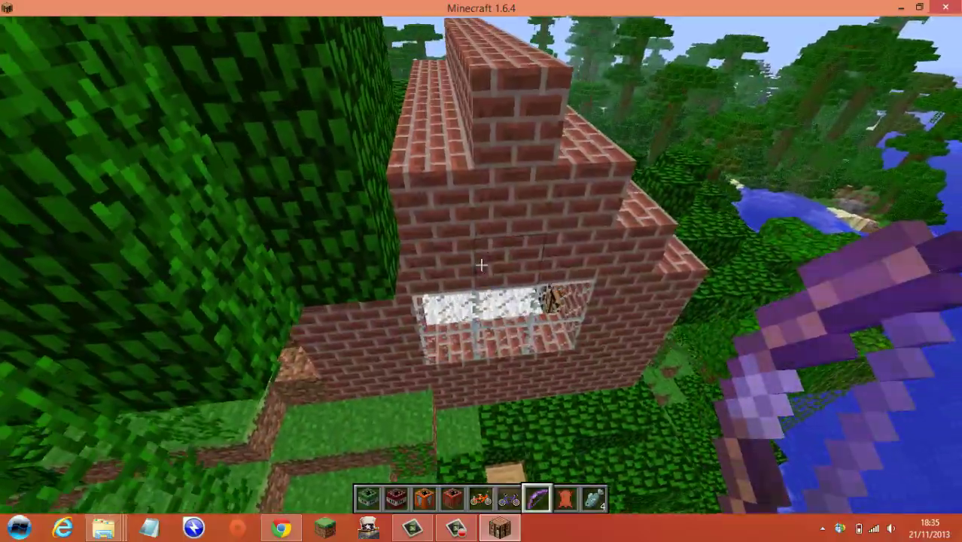
Fly around the brick house on the hillside and inspect its sides, window and roof from above
key("d")
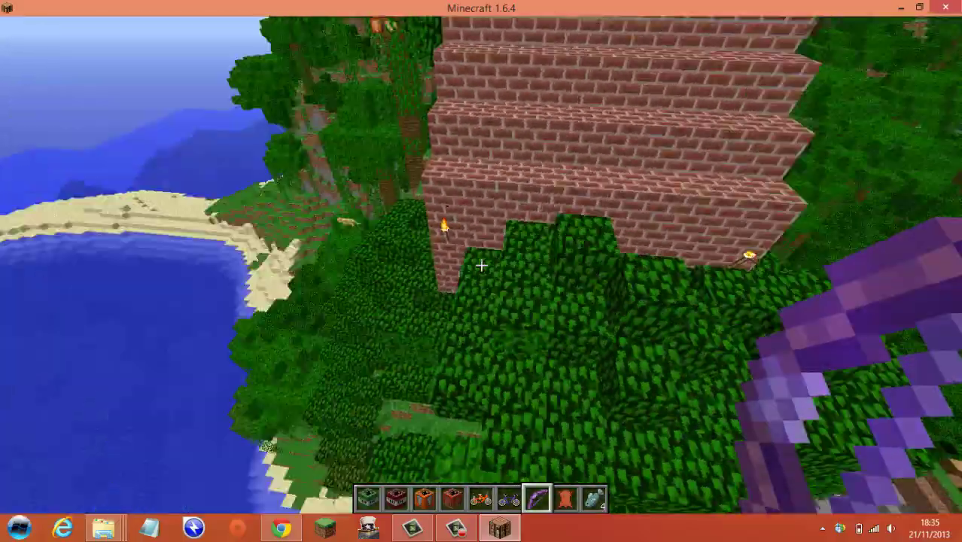
key("w")
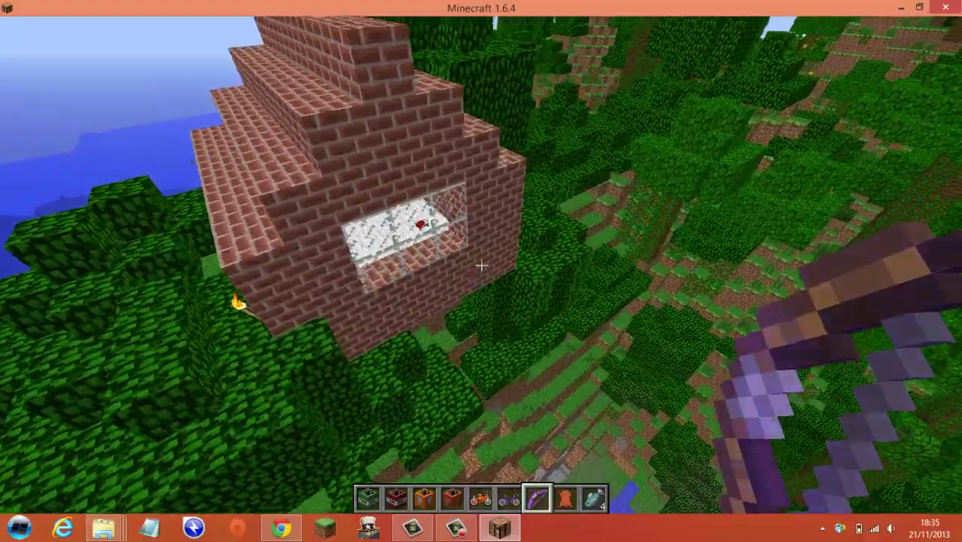
key("space")
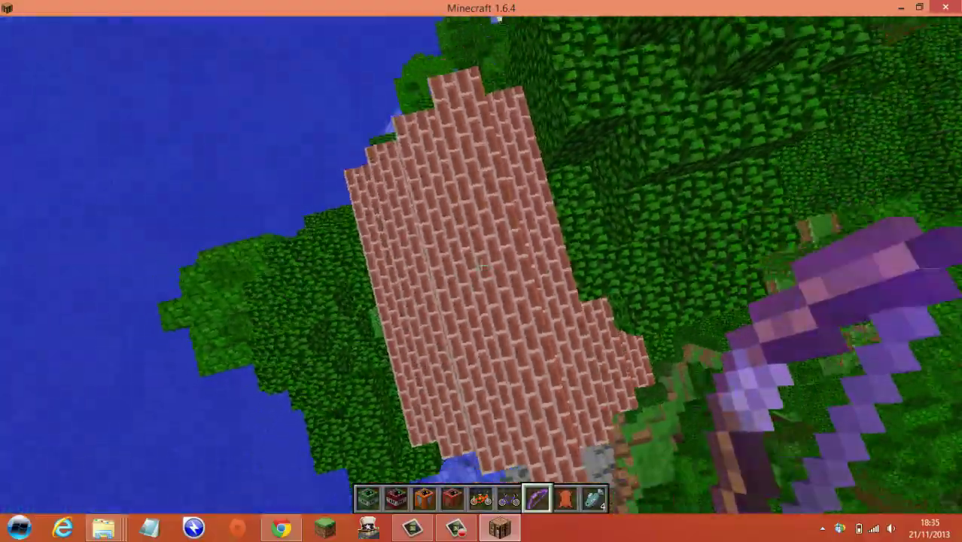